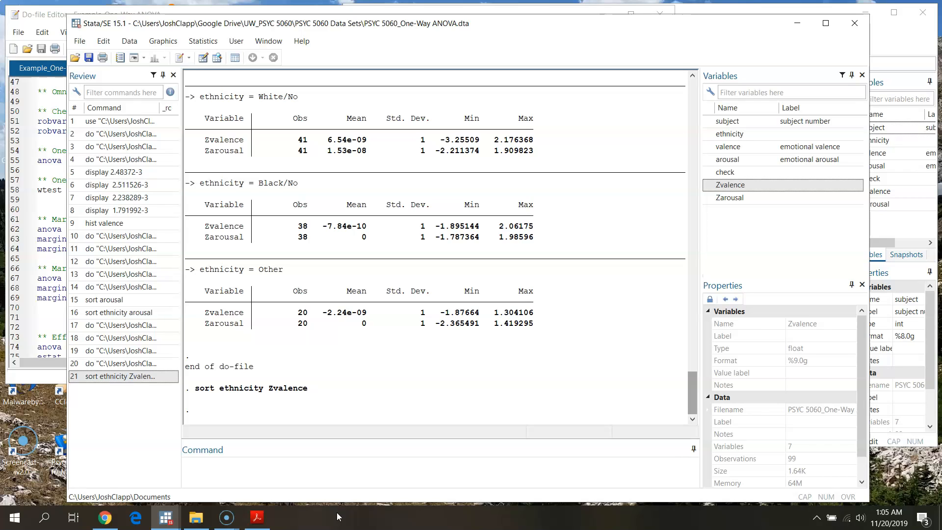
# - Switch to the STATA Output_One-Way ANOVA PDF in Acrobat Reader and read the definitions of subject, ethnicity, valence and arousal
pyautogui.click(258, 521)
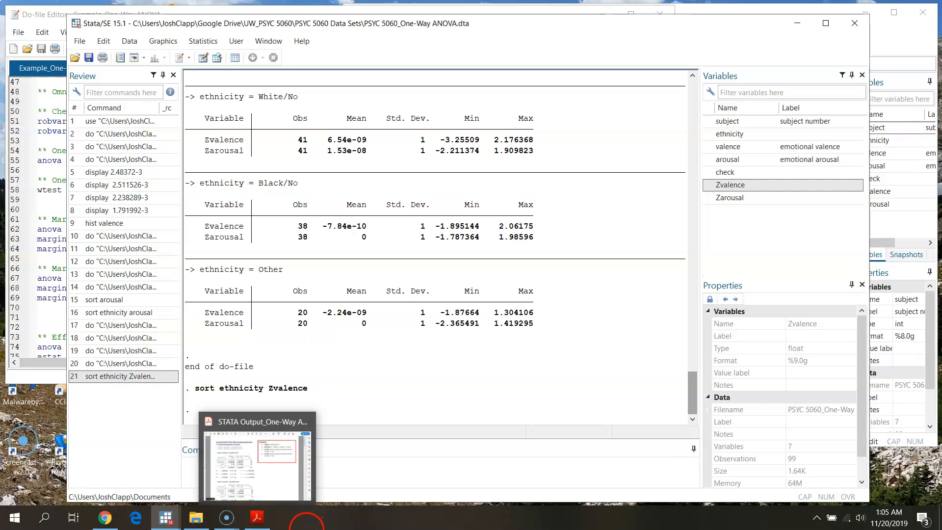
pyautogui.click(401, 525)
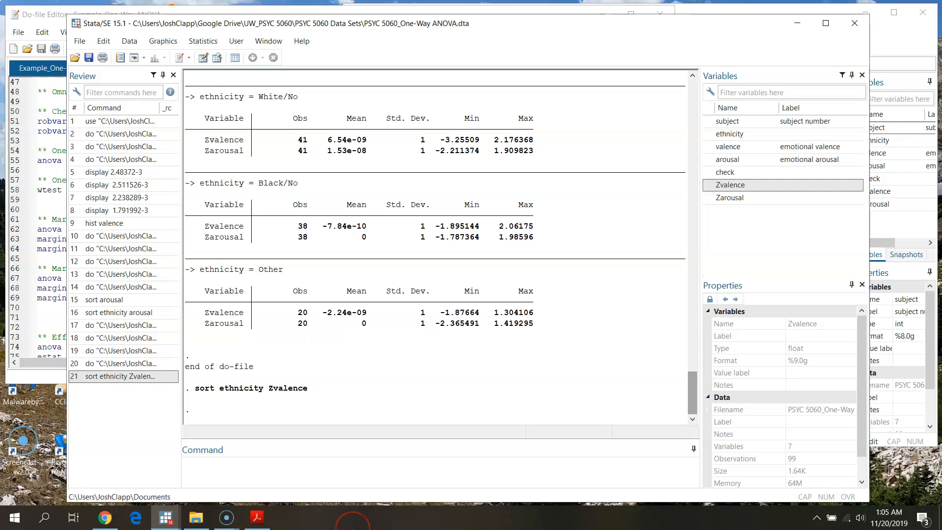
pyautogui.moveTo(259, 521)
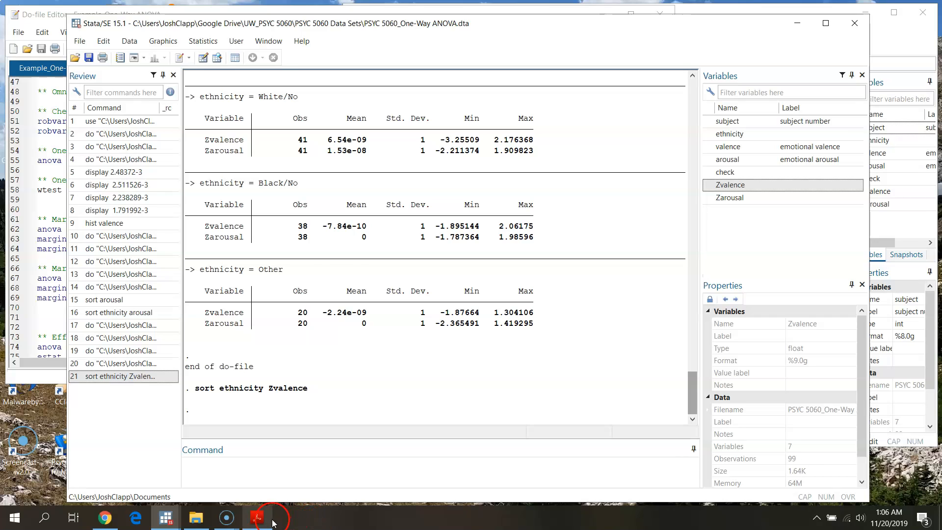
pyautogui.click(257, 518)
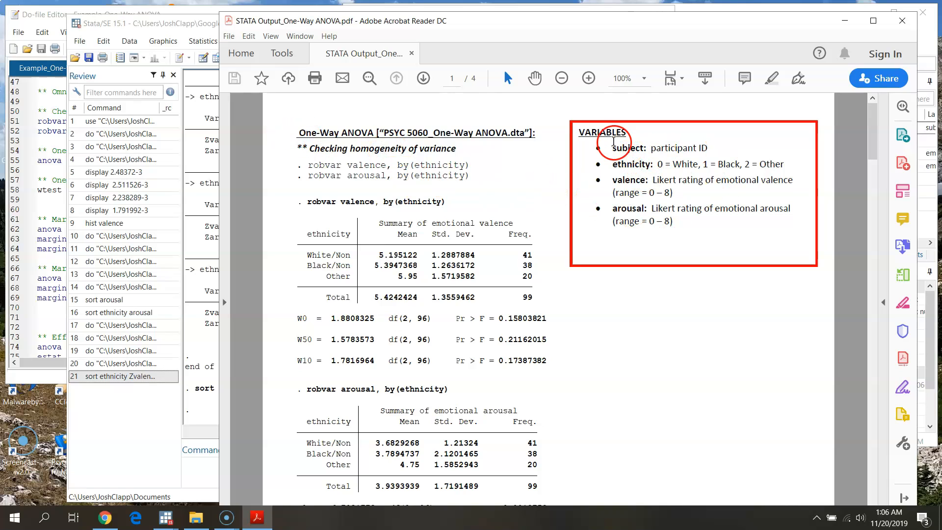
pyautogui.moveTo(612, 144); pyautogui.dragTo(702, 145)
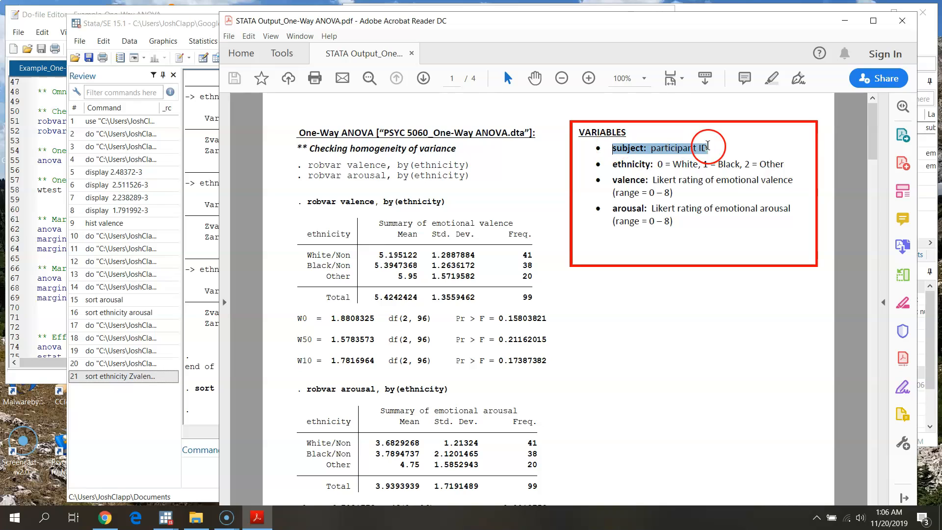
pyautogui.moveTo(659, 166); pyautogui.dragTo(786, 164)
pyautogui.moveTo(611, 180); pyautogui.dragTo(683, 195)
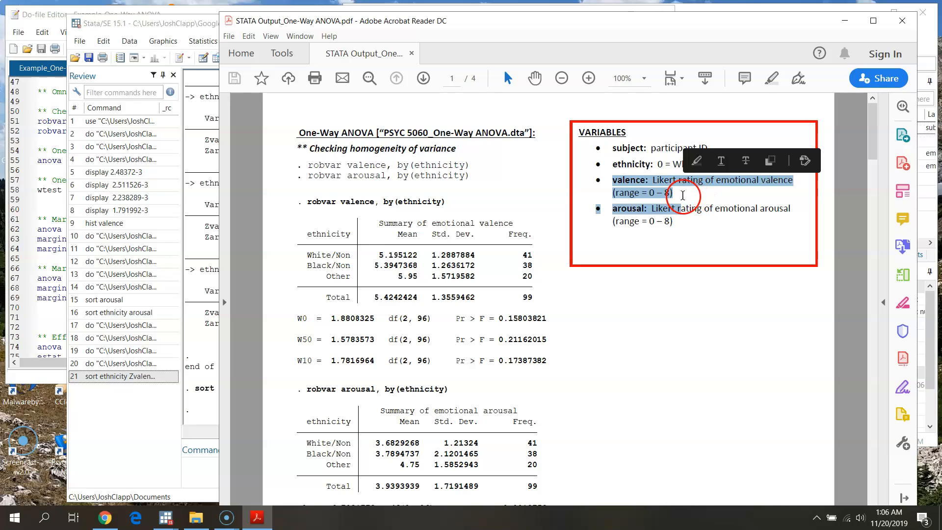
pyautogui.click(621, 208)
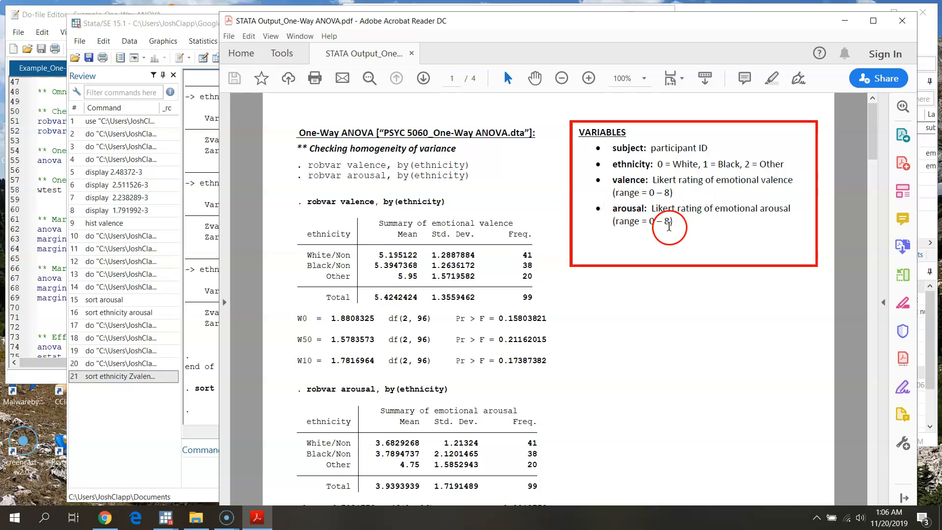
# - Return to Stata's Data Editor and examine the dataset's columns from subject, ethnicity, valence and arousal through Zvalence and Zarousal
pyautogui.click(845, 21)
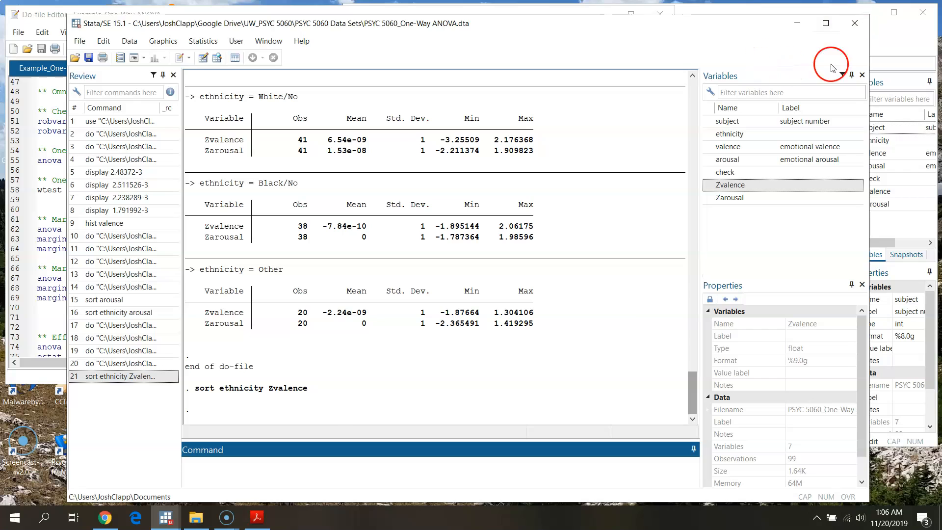
pyautogui.click(887, 43)
pyautogui.click(393, 84)
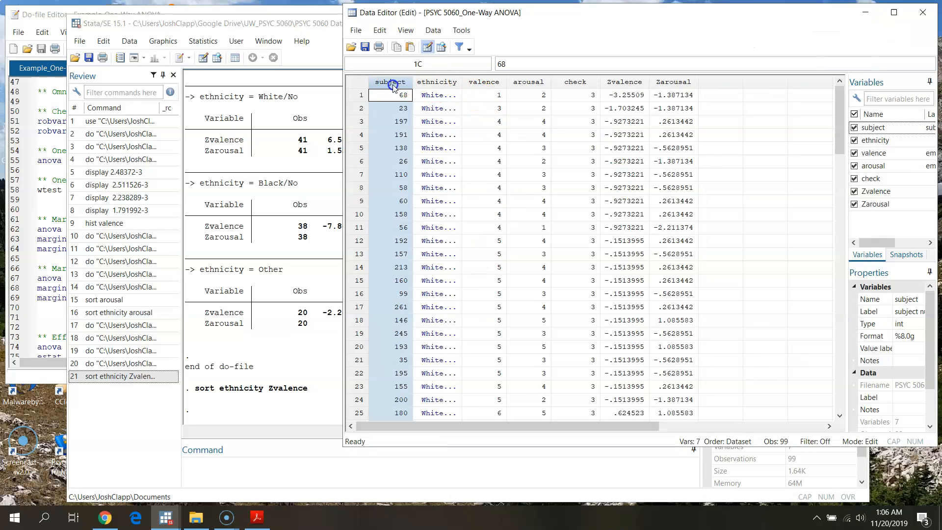
pyautogui.click(444, 83)
pyautogui.click(483, 83)
pyautogui.click(430, 81)
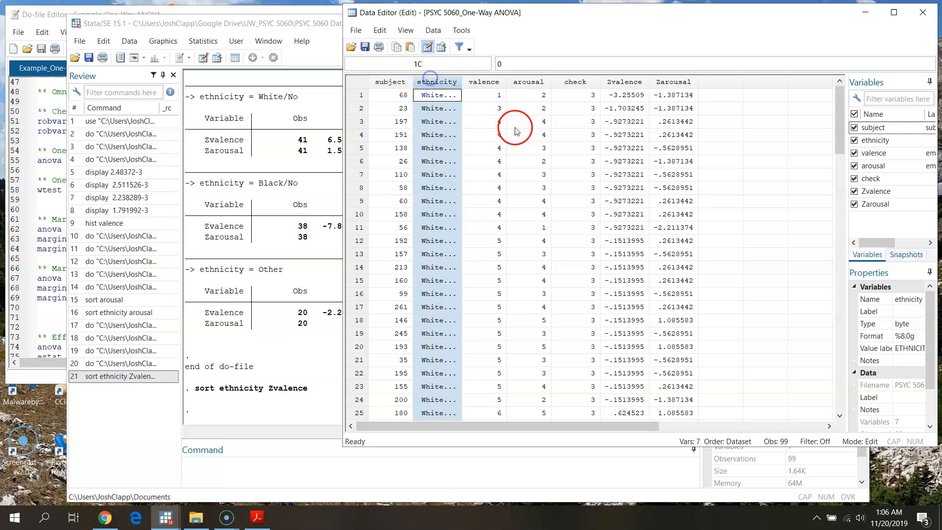
pyautogui.click(492, 82)
pyautogui.click(527, 81)
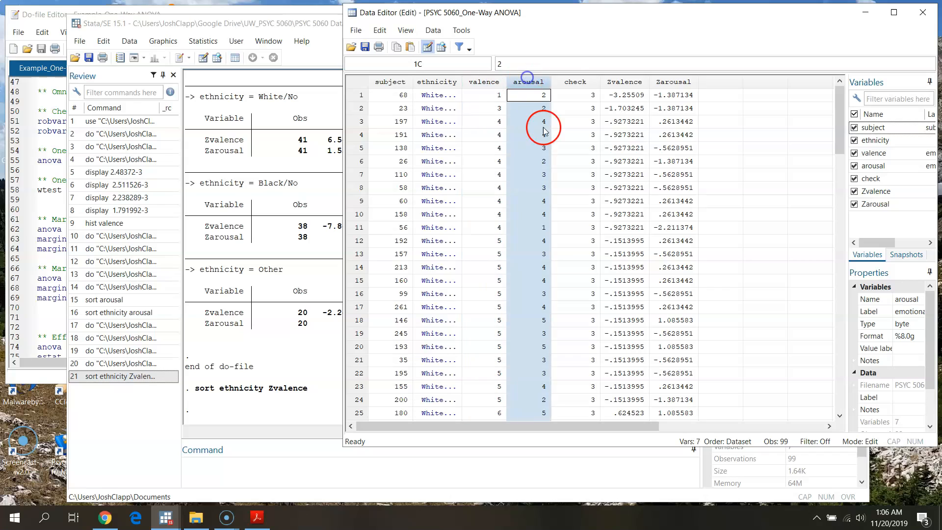
pyautogui.click(585, 83)
pyautogui.click(624, 82)
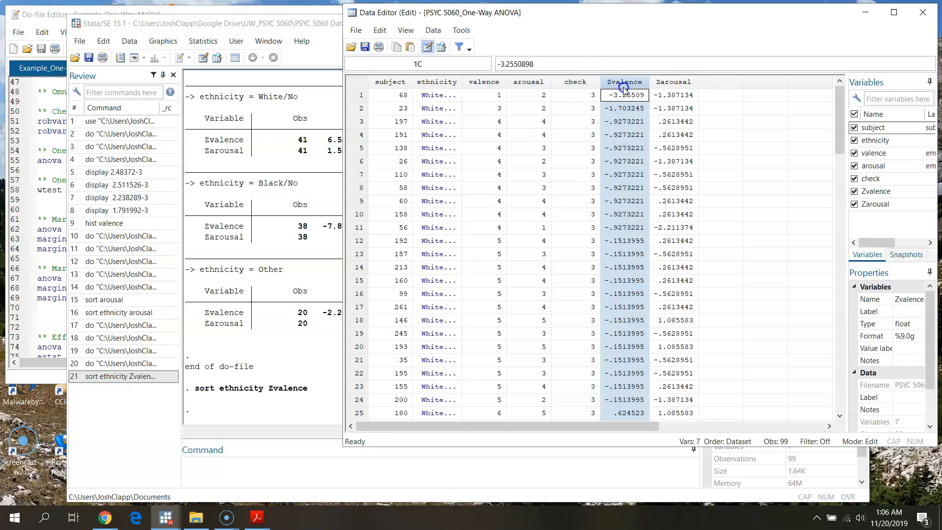
pyautogui.click(673, 94)
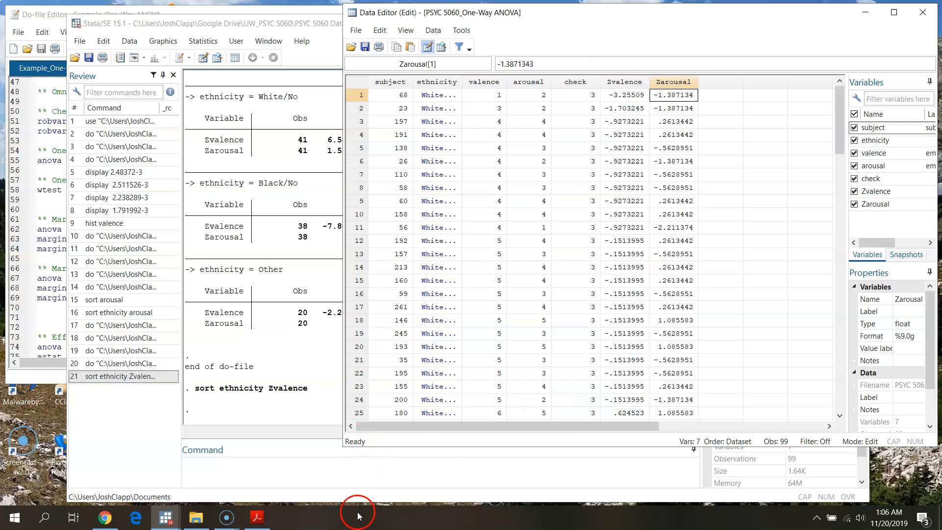
pyautogui.click(388, 81)
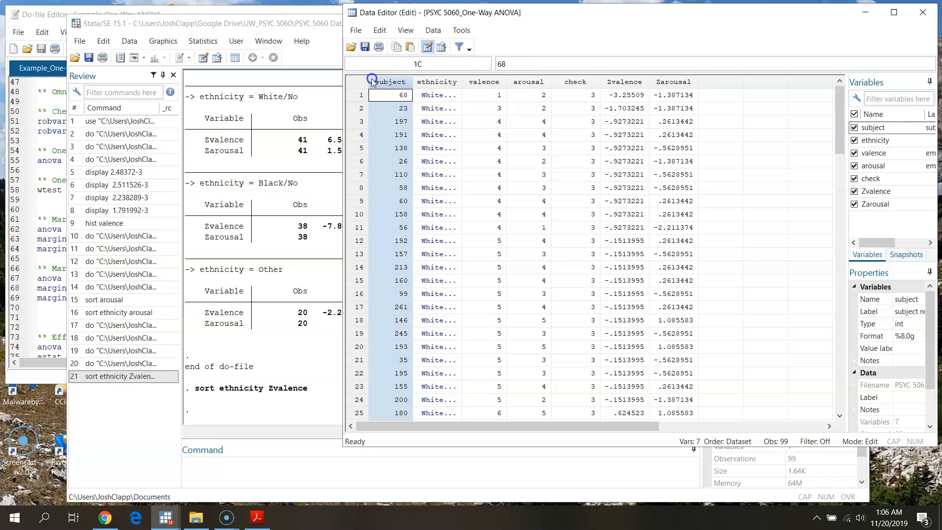
# - Review the Example_One-Way ANOVA do-file's commands, from the homogeneity of variance checks through the effect sizes for valence and arousal
pyautogui.click(55, 19)
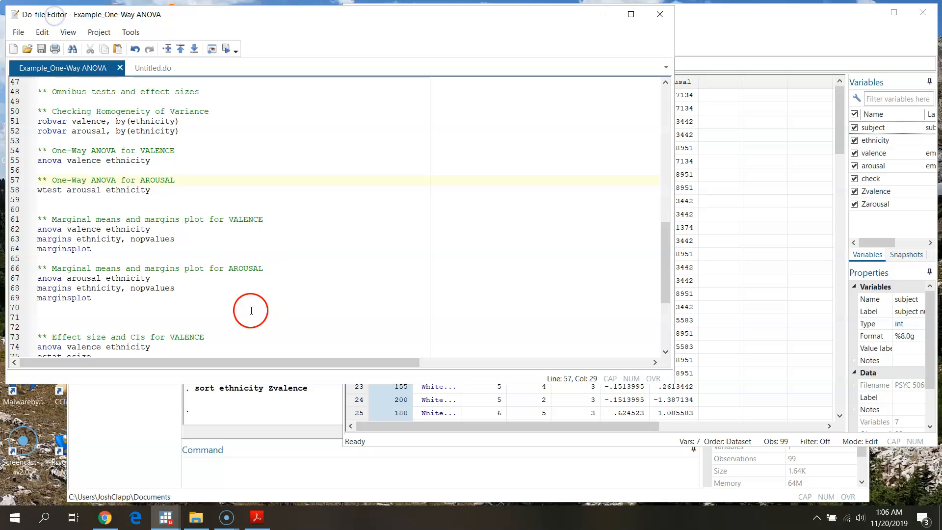
pyautogui.scroll(-3, 236, 302)
pyautogui.scroll(-1, 227, 294)
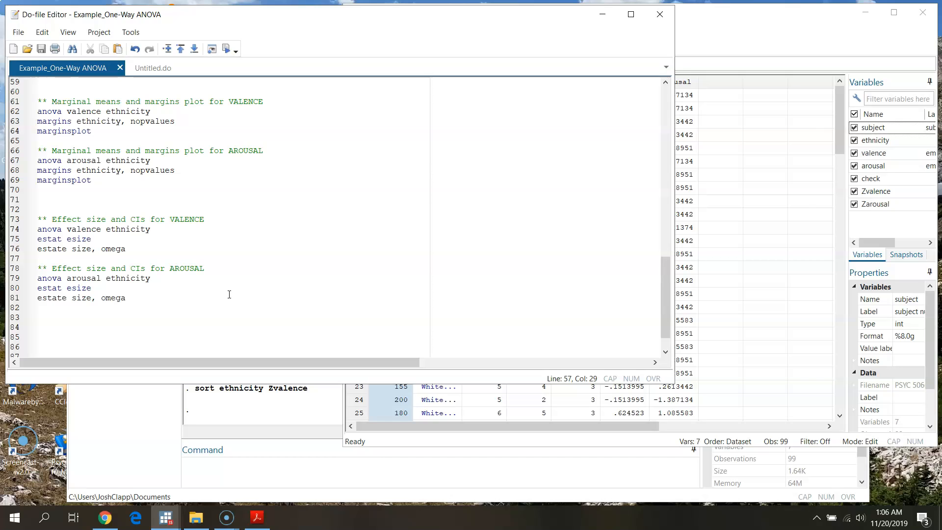
pyautogui.scroll(1, 221, 251)
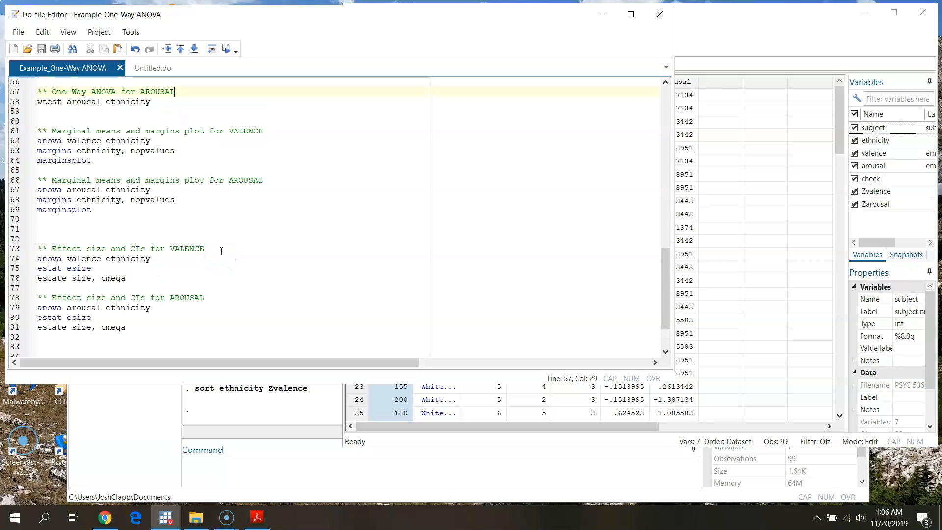
pyautogui.scroll(1, 257, 251)
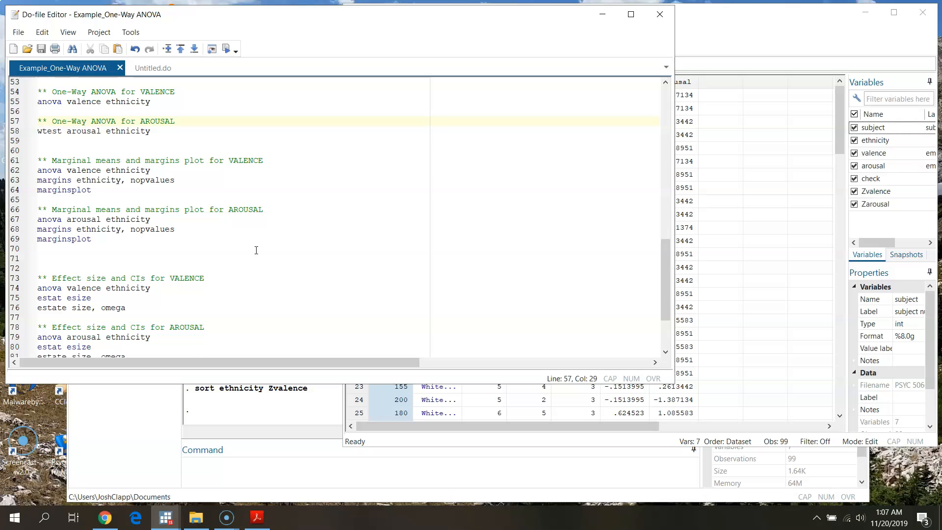
pyautogui.scroll(2, 256, 250)
pyautogui.scroll(1, 256, 250)
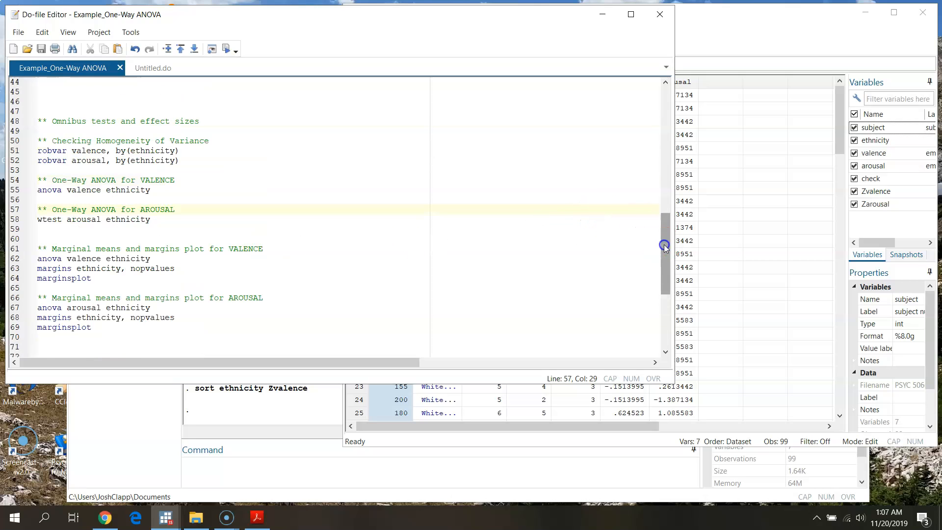
pyautogui.moveTo(664, 244); pyautogui.dragTo(665, 246)
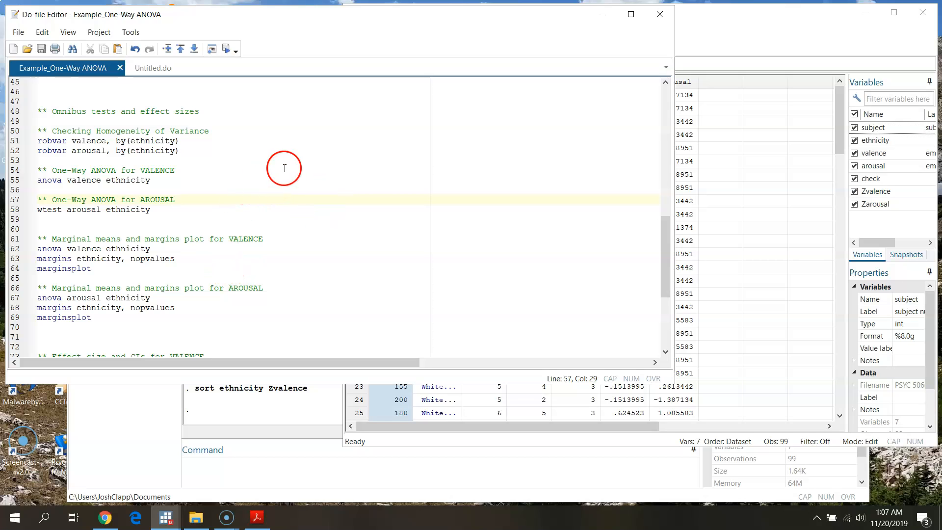
# - Run only the line "robvar valence, by(ethnicity)" from the do-file and bring its output into view
pyautogui.click(52, 141)
pyautogui.click(10, 145)
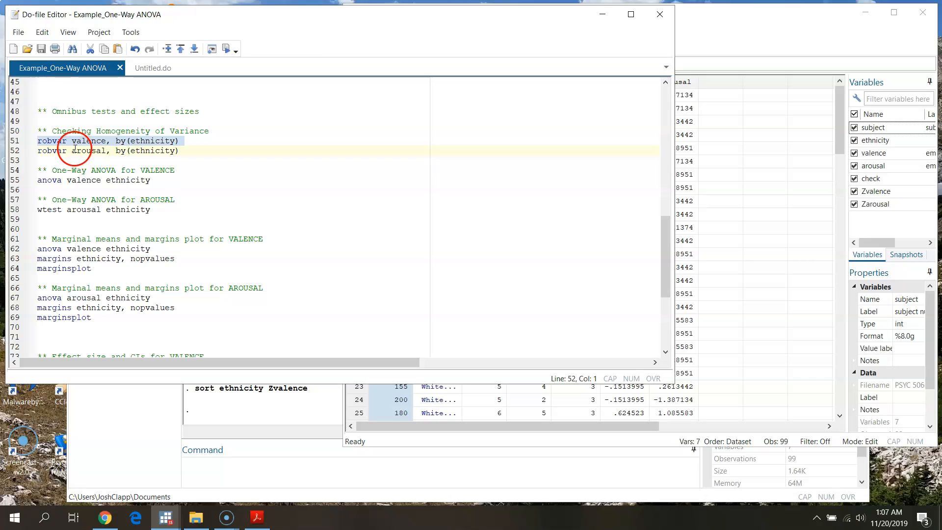
pyautogui.click(51, 142)
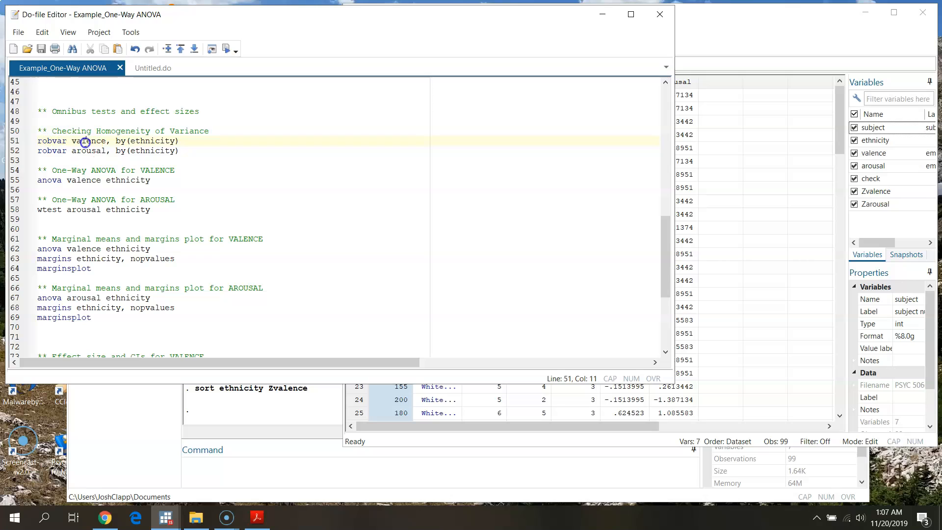
pyautogui.click(125, 141)
pyautogui.click(11, 141)
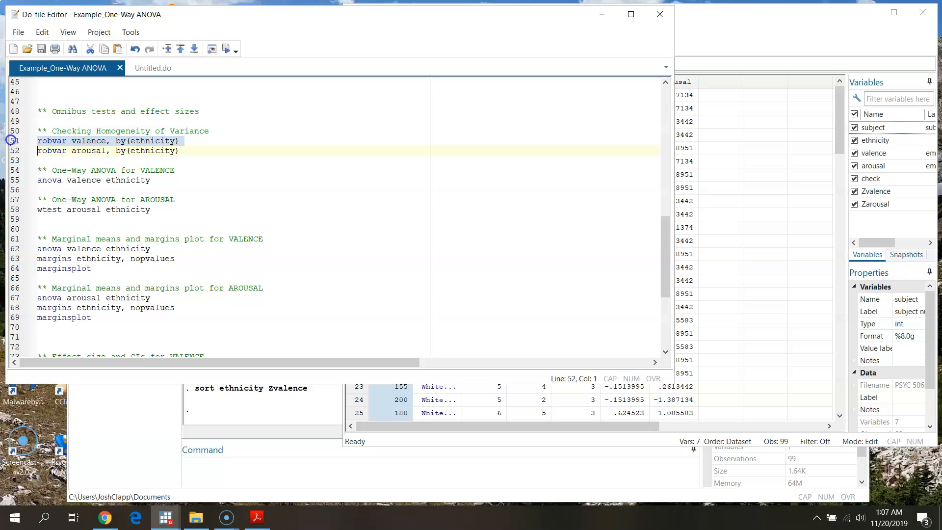
pyautogui.click(227, 49)
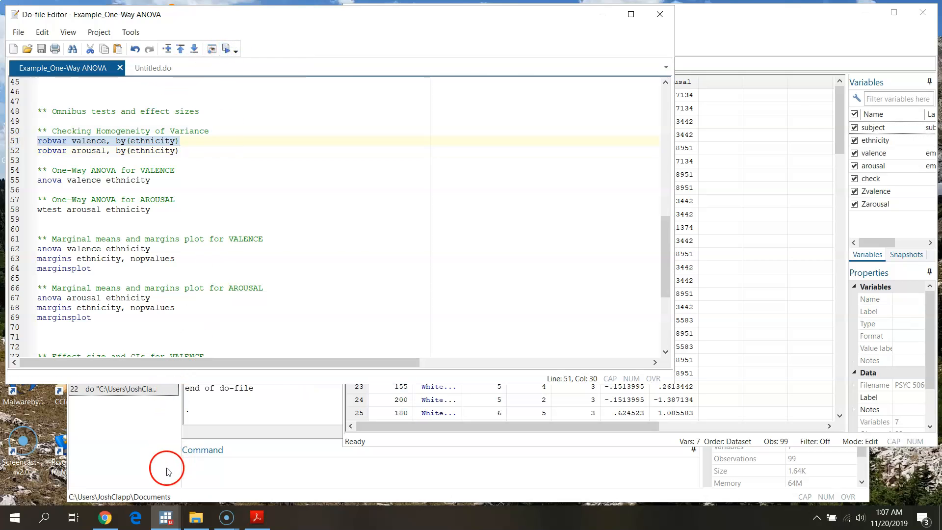
pyautogui.click(169, 471)
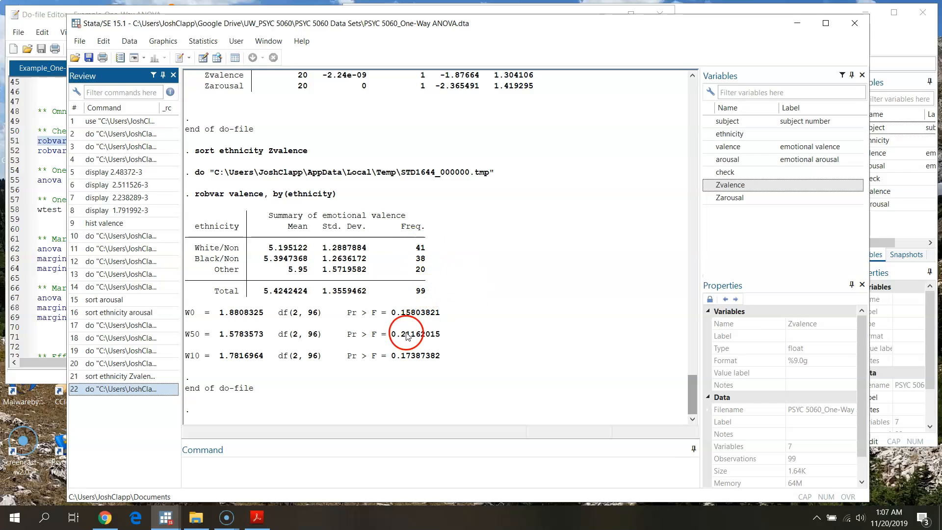
# - Examine the W0 test's significance value and the group standard deviations in the valence homogeneity output
pyautogui.moveTo(347, 312); pyautogui.dragTo(438, 318)
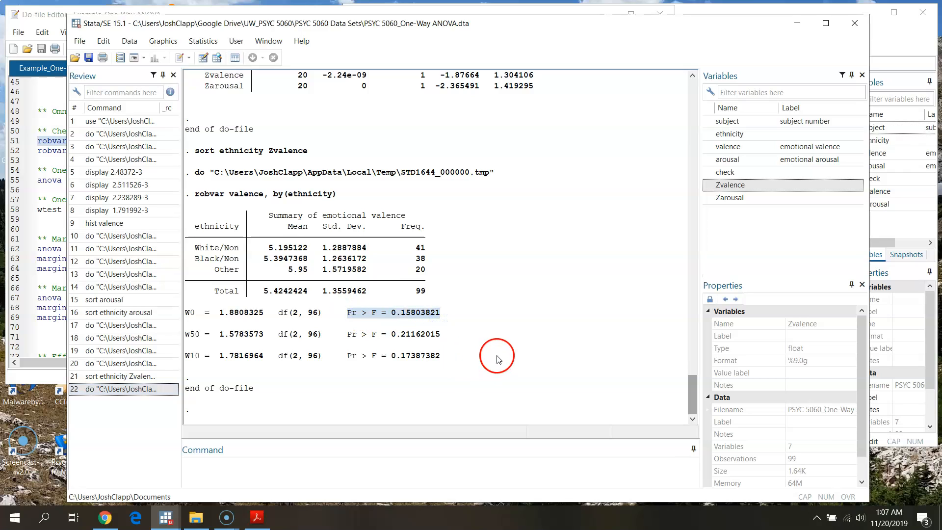
pyautogui.click(425, 321)
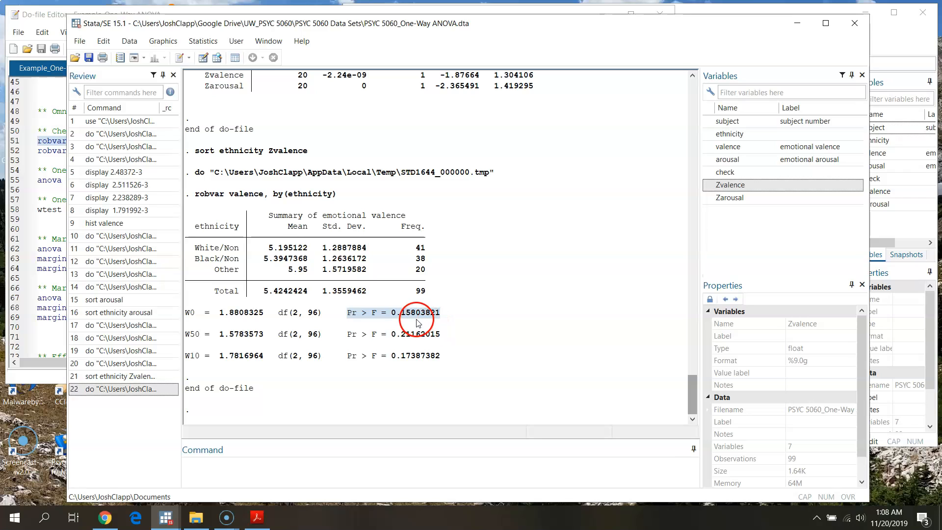
pyautogui.click(417, 320)
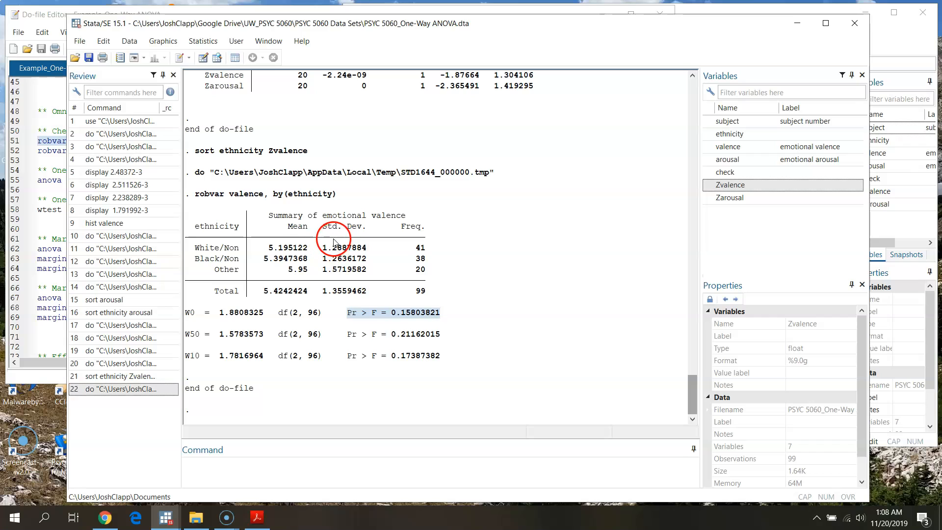
# - Run only the line "robvar arousal, by(ethnicity)" from the do-file and bring its output into view
pyautogui.click(54, 27)
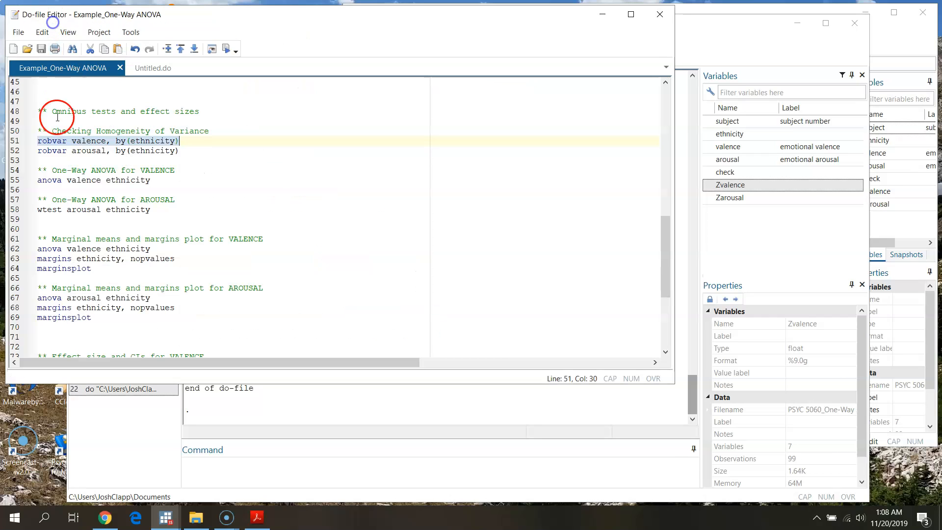
pyautogui.click(15, 151)
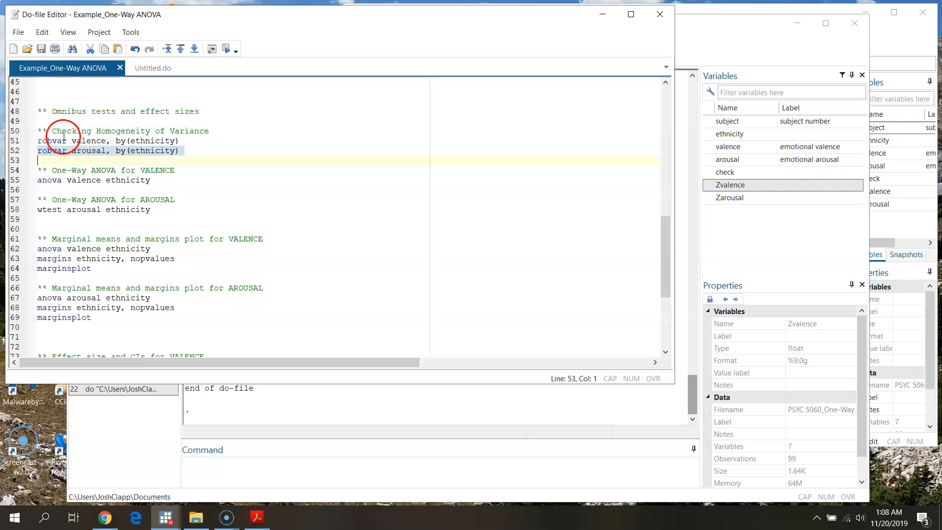
pyautogui.click(226, 49)
pyautogui.click(133, 451)
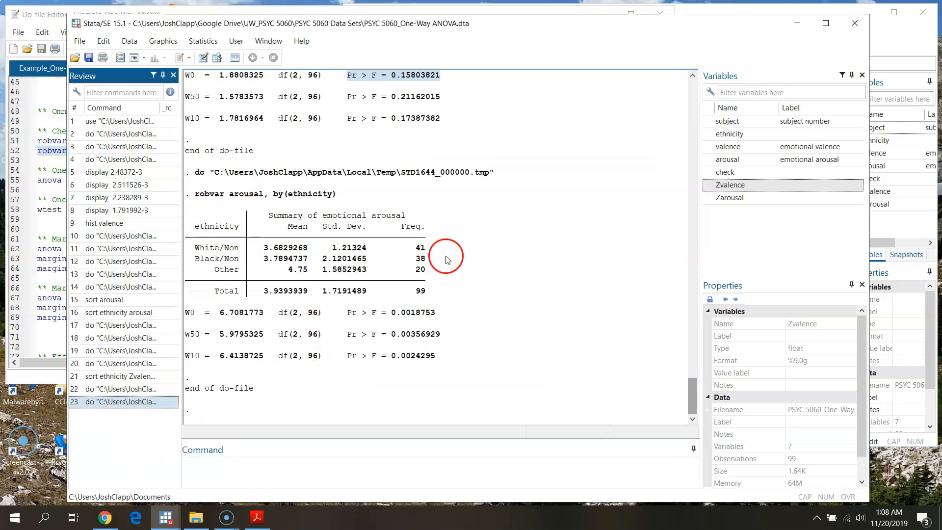
# - Compare the arousal homogeneity output with the valence one, examining arousal's W0 significance value and group standard deviations
pyautogui.scroll(2, 486, 280)
pyautogui.scroll(1, 486, 280)
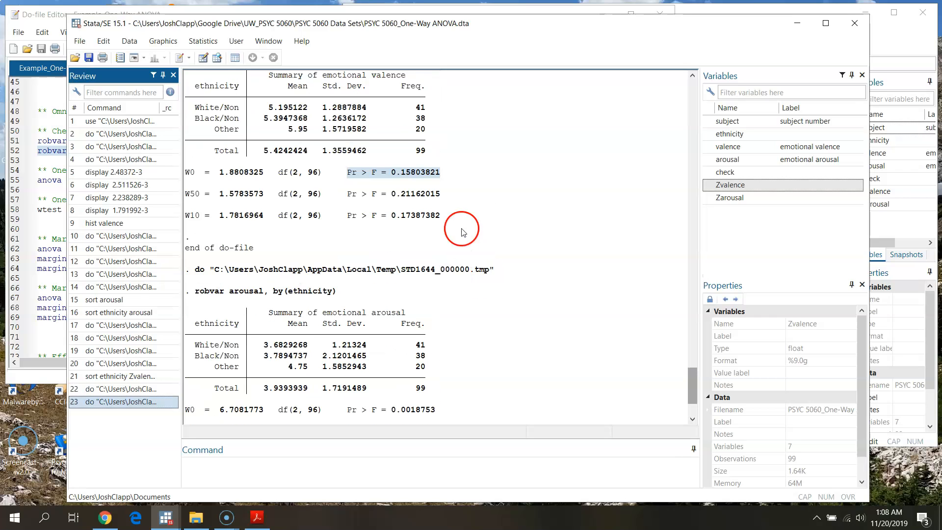
pyautogui.scroll(-3, 466, 392)
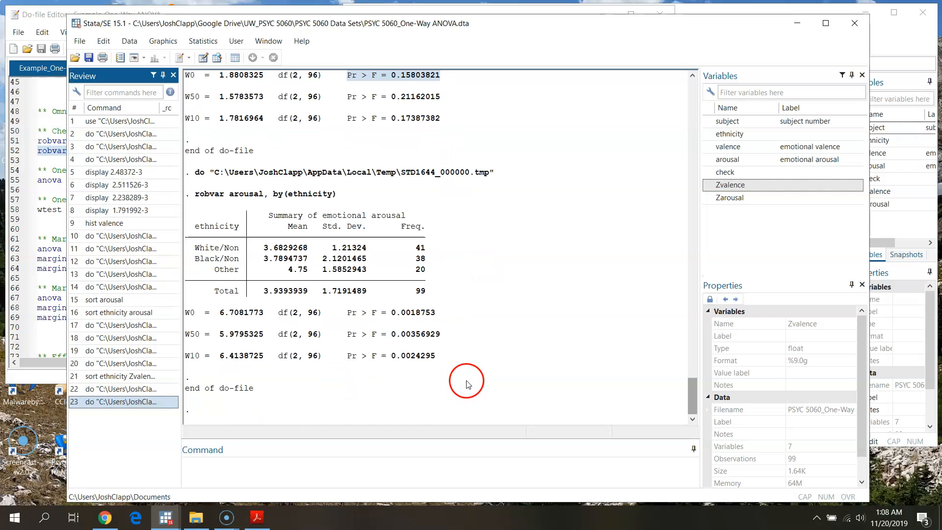
pyautogui.moveTo(376, 318); pyautogui.dragTo(416, 317)
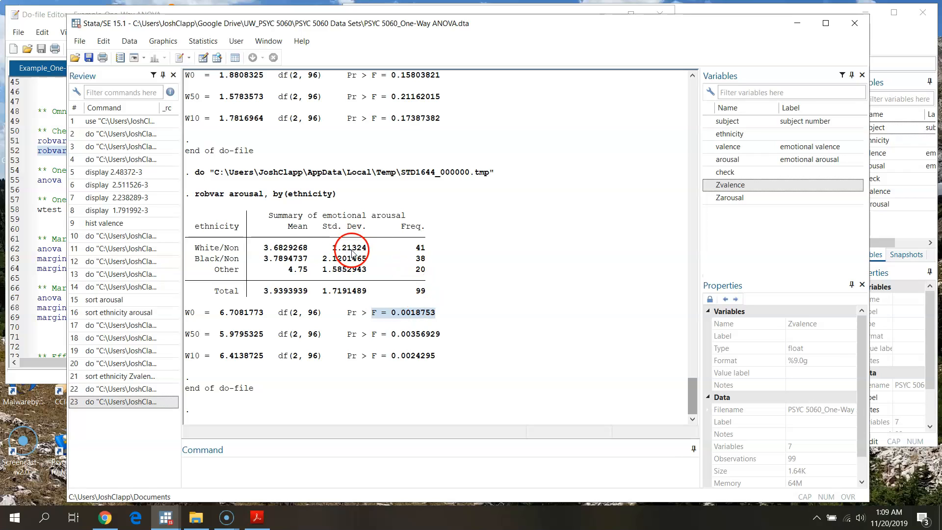
pyautogui.click(325, 263)
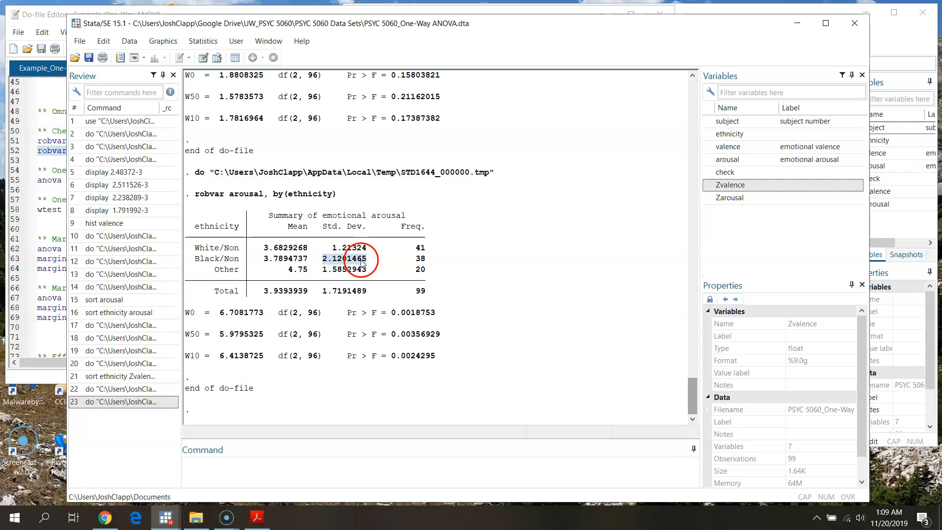
# - Compute the arousal variance of the Black/Non group by running the command "display 2.1201465^2"
pyautogui.click(340, 263)
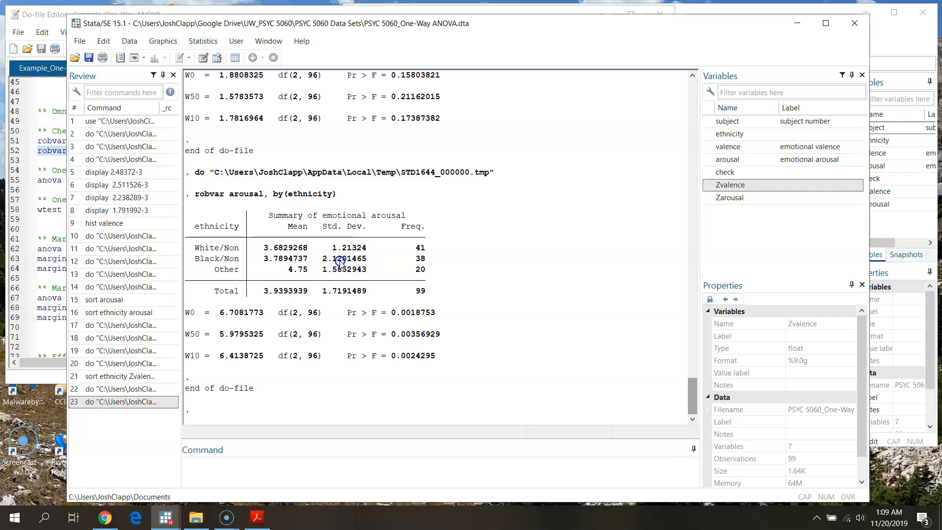
pyautogui.moveTo(323, 260); pyautogui.dragTo(332, 262)
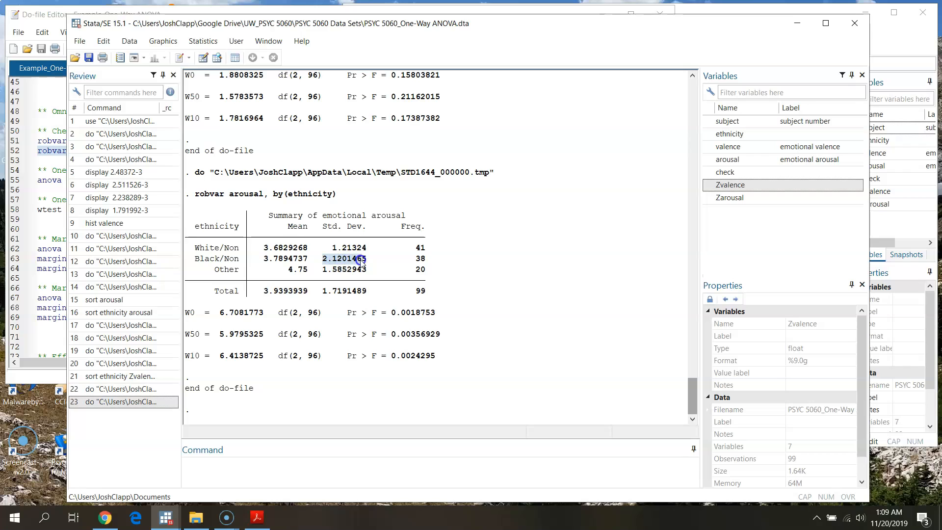
pyautogui.click(345, 260)
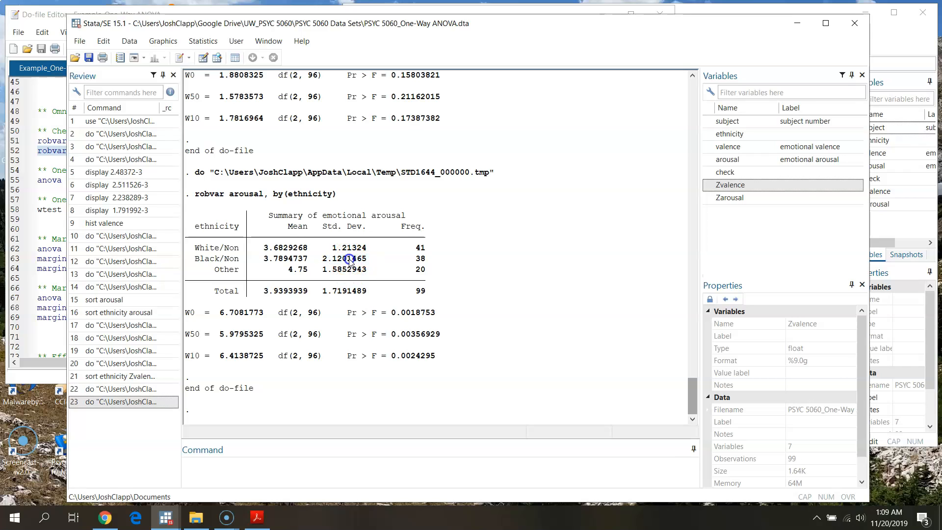
pyautogui.click(224, 460)
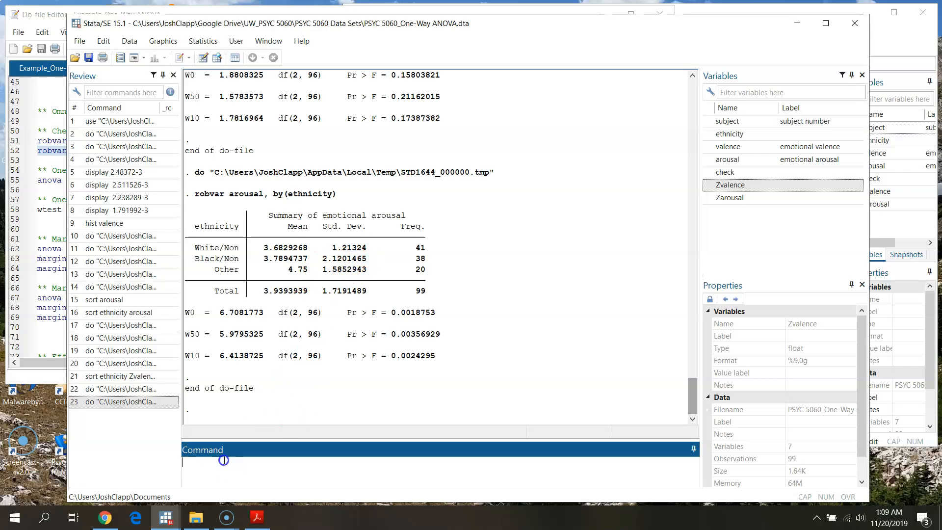
pyautogui.write('display')
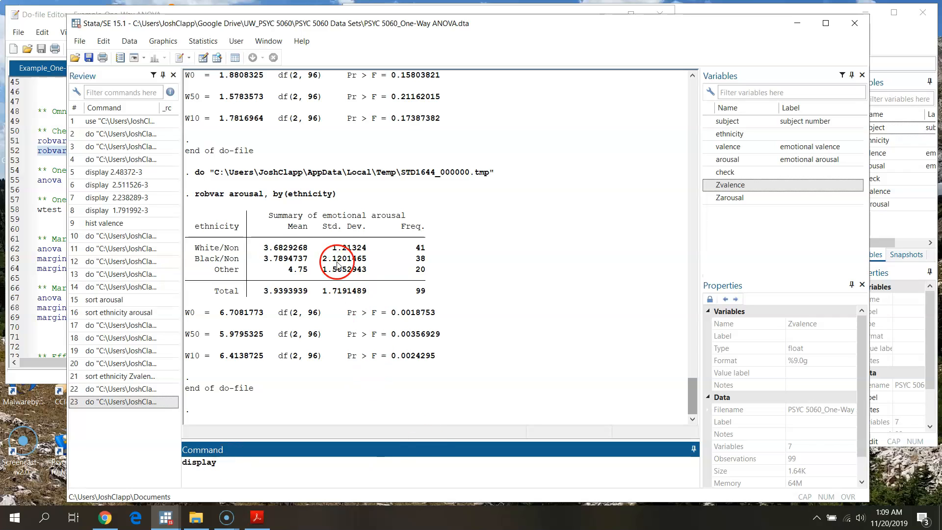
pyautogui.doubleClick(357, 262)
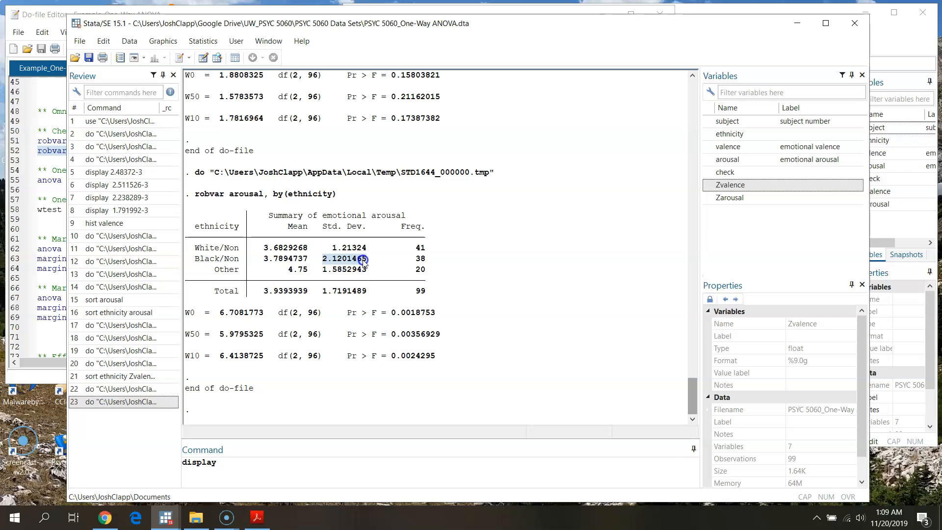
pyautogui.click(230, 464)
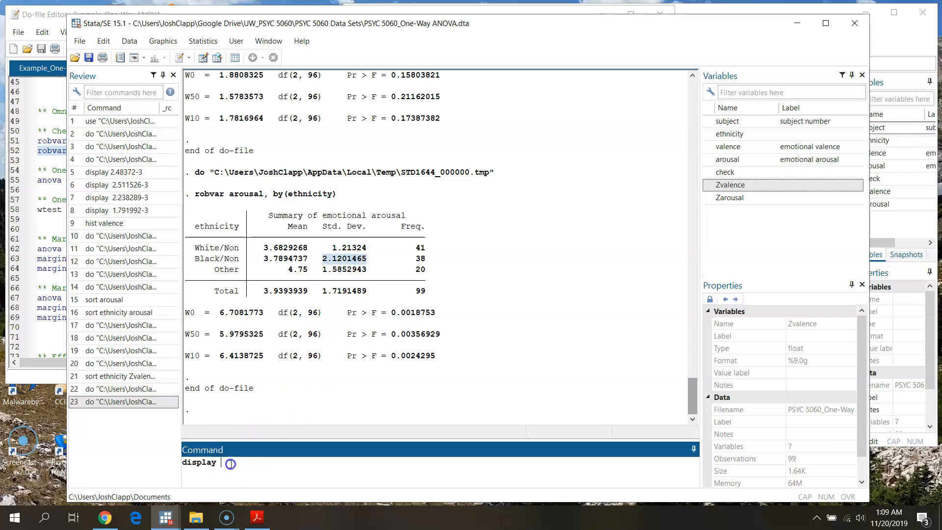
pyautogui.doubleClick(231, 464)
pyautogui.write('^2')
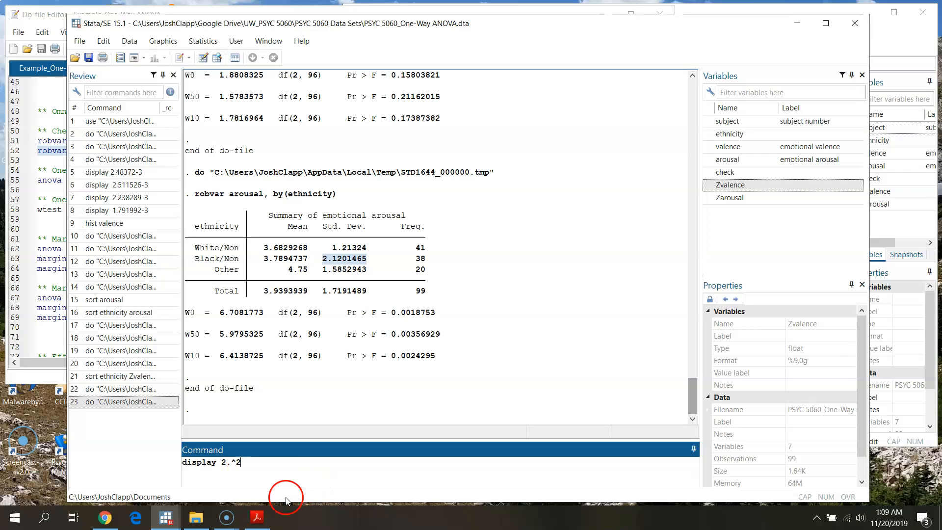
pyautogui.click(347, 261)
pyautogui.moveTo(324, 260); pyautogui.dragTo(362, 261)
pyautogui.hotkey('ctrl', 'c')
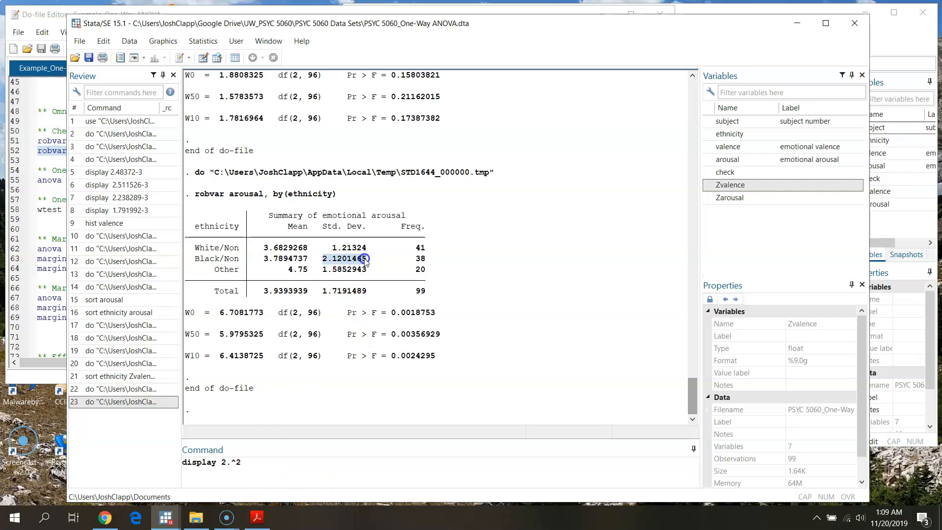
pyautogui.click(230, 461)
pyautogui.hotkey('ctrl', 'v')
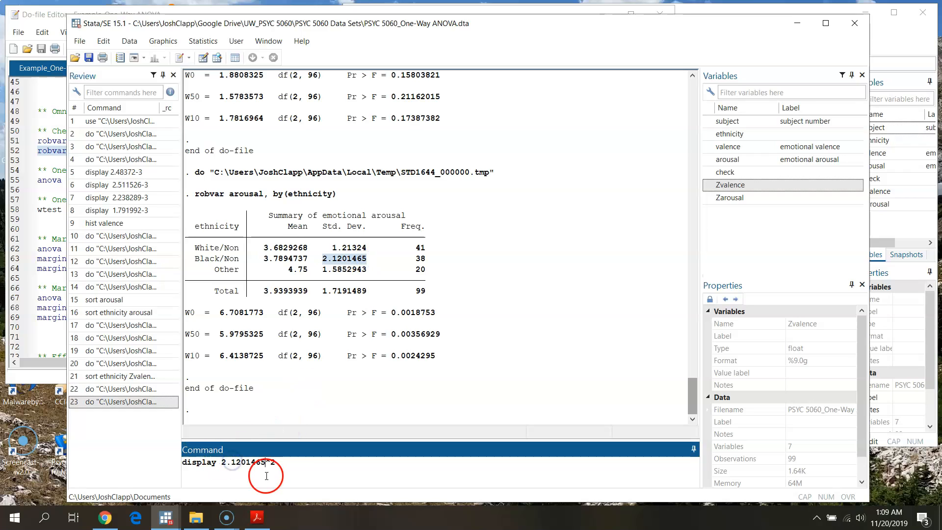
pyautogui.press('Return')
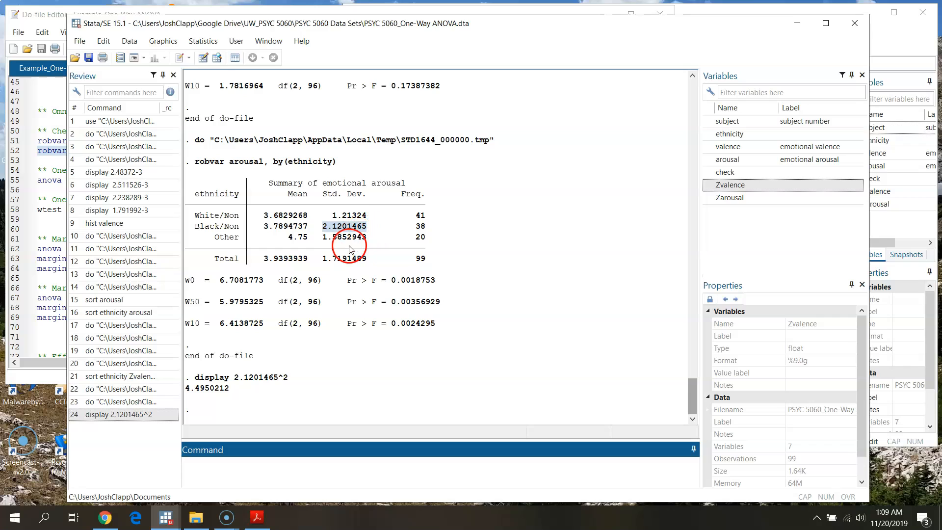
# - Compute the arousal variance of the White/Non group by running the command "display 1.21324^2"
pyautogui.doubleClick(356, 216)
pyautogui.hotkey('ctrl', 'c')
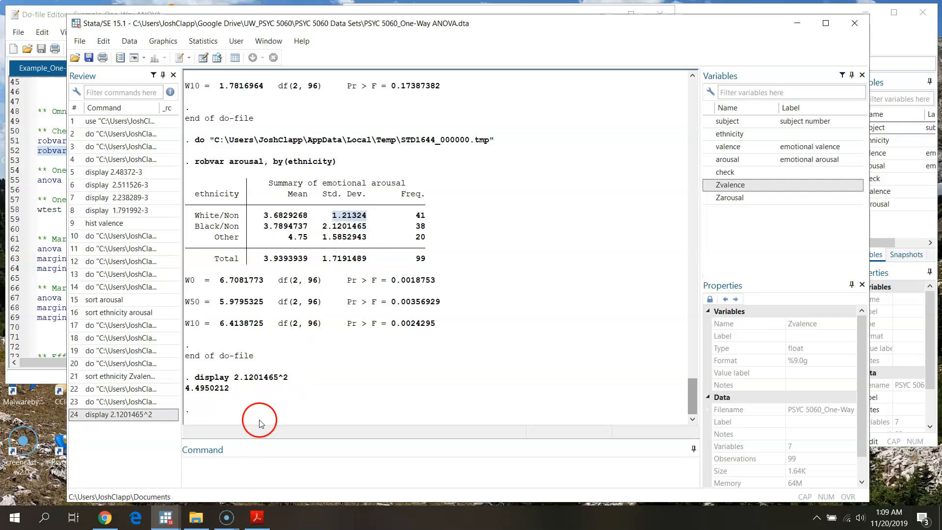
pyautogui.click(125, 414)
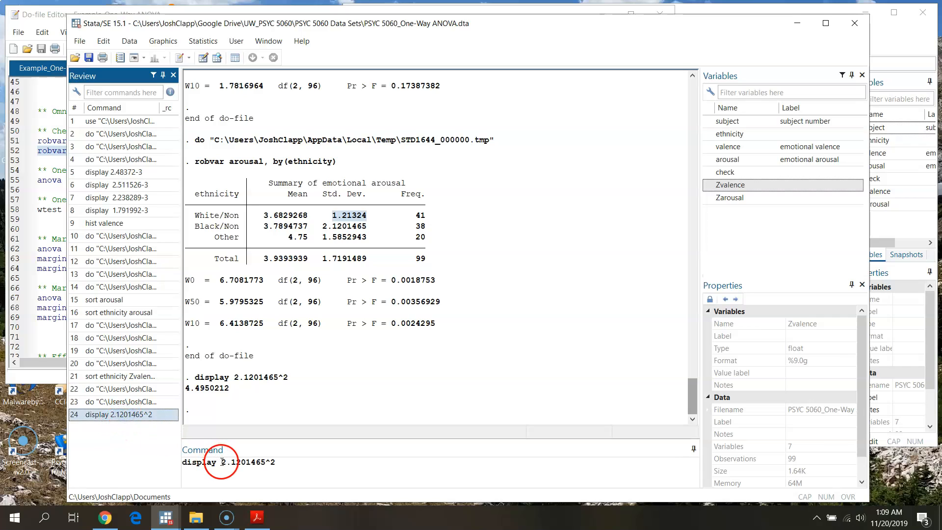
pyautogui.click(233, 462)
pyautogui.hotkey('ctrl', 'v')
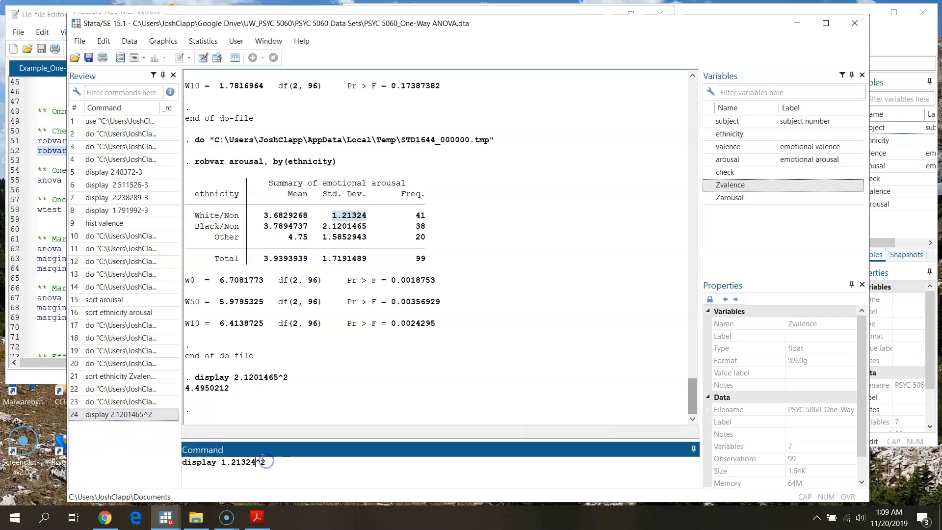
pyautogui.press('Return')
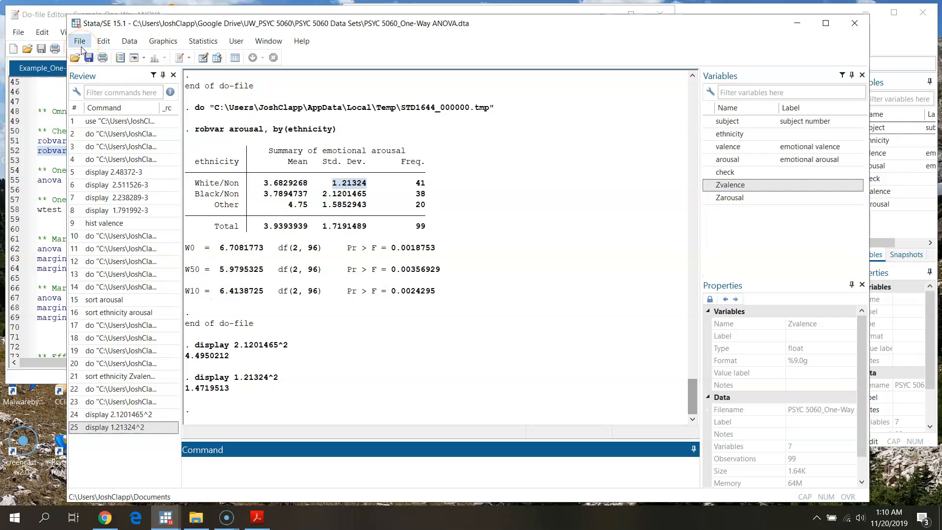
# - Run only the line "anova valence ethnicity" from the do-file and bring its output into view
pyautogui.click(42, 13)
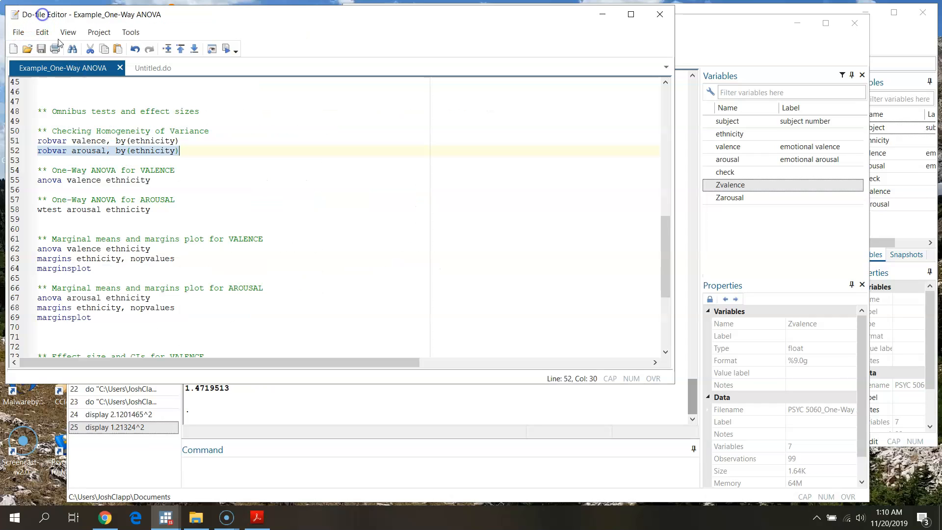
pyautogui.click(23, 185)
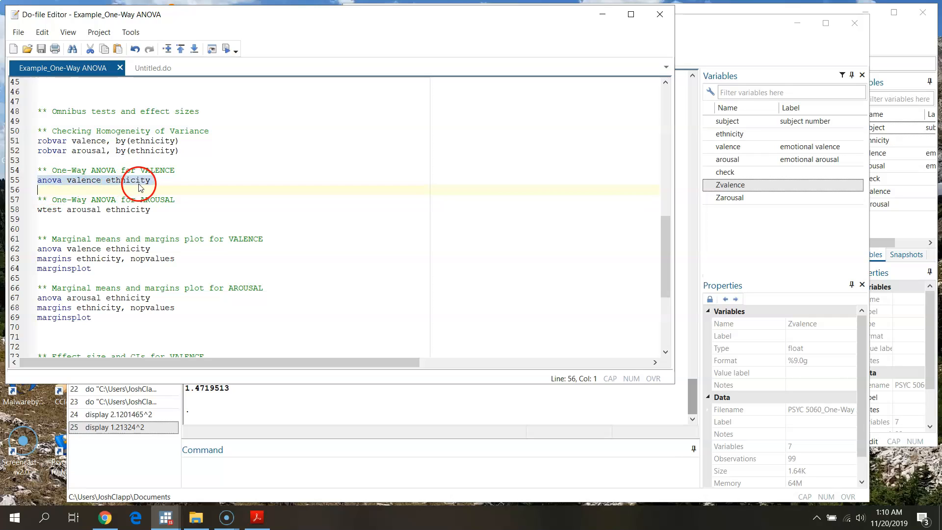
pyautogui.click(226, 49)
pyautogui.click(375, 450)
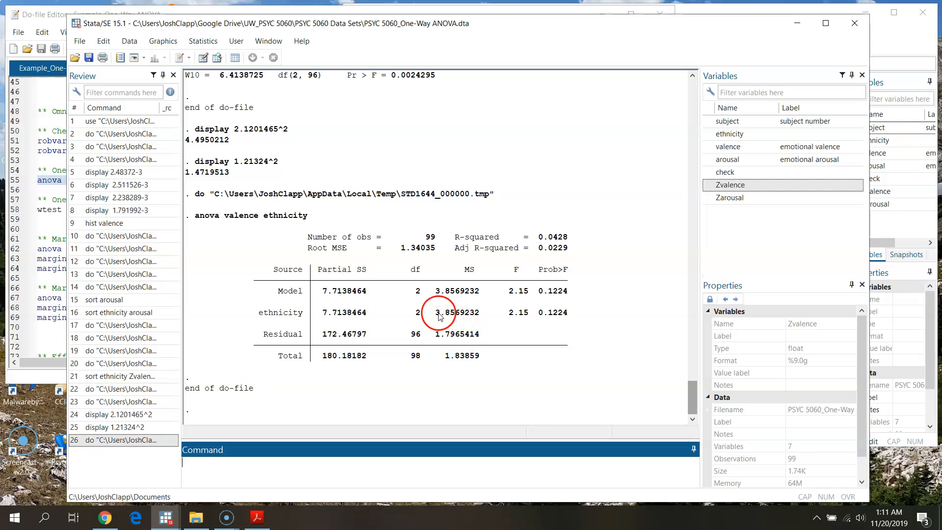
# - Examine the valence ANOVA output: the ethnicity mean square, R-squared, adjusted R-squared, F statistic and significance value
pyautogui.moveTo(436, 314); pyautogui.dragTo(452, 315)
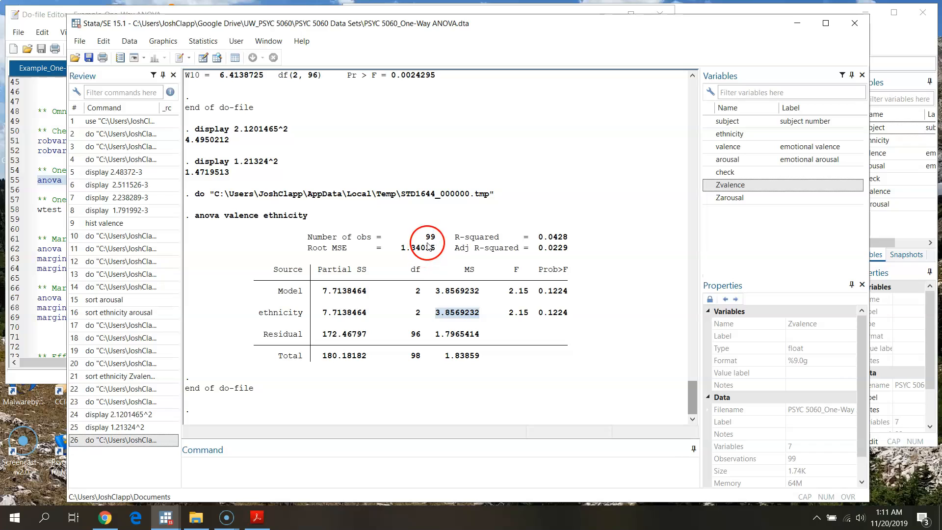
pyautogui.doubleClick(565, 237)
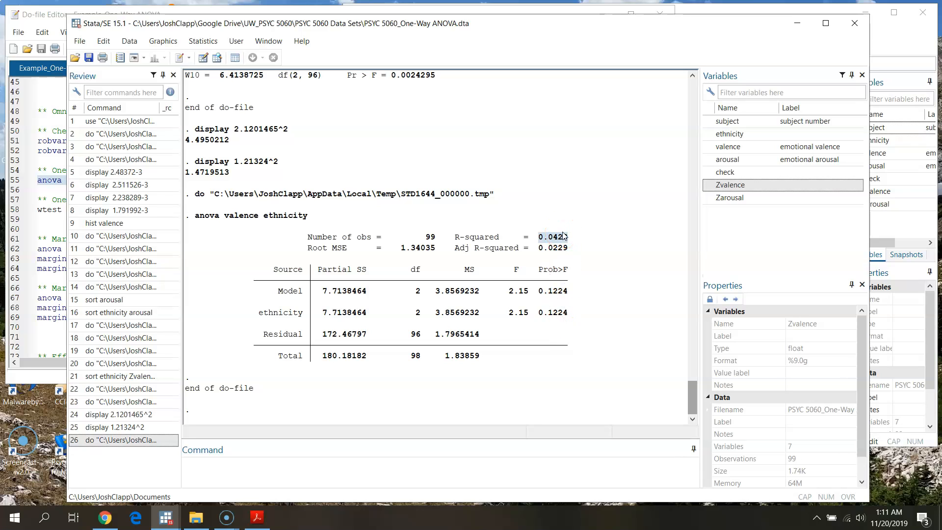
pyautogui.click(537, 238)
pyautogui.moveTo(537, 247); pyautogui.dragTo(564, 251)
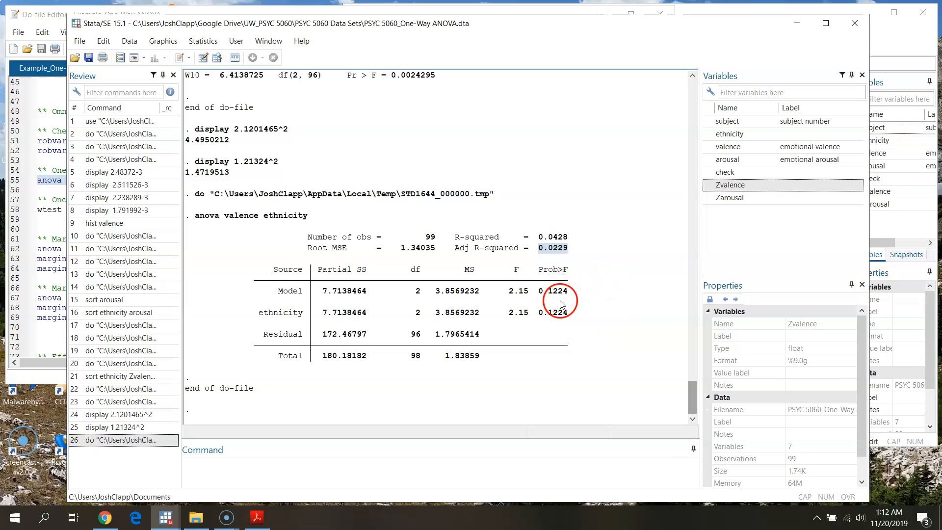
pyautogui.moveTo(510, 313); pyautogui.dragTo(560, 320)
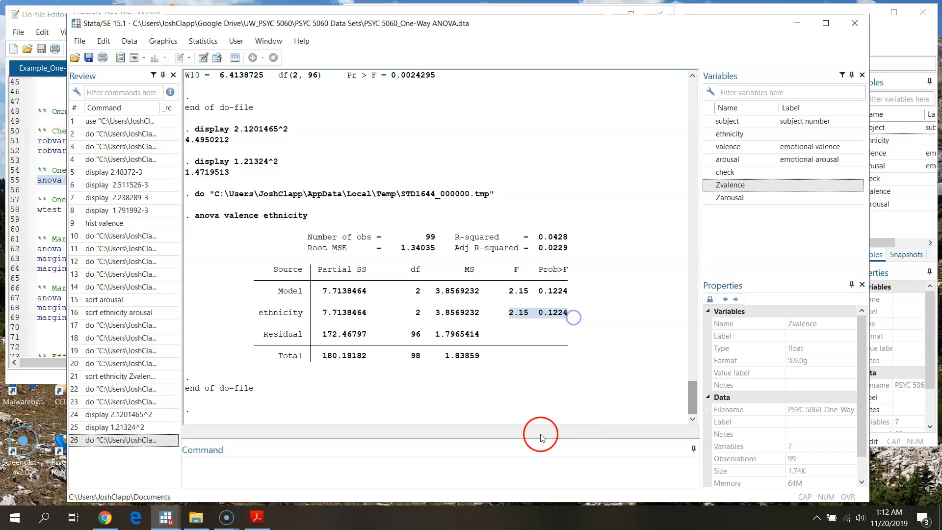
pyautogui.click(552, 318)
pyautogui.click(549, 320)
pyautogui.click(530, 325)
# - Review the W0 significance value in the arousal homogeneity output
pyautogui.click(55, 20)
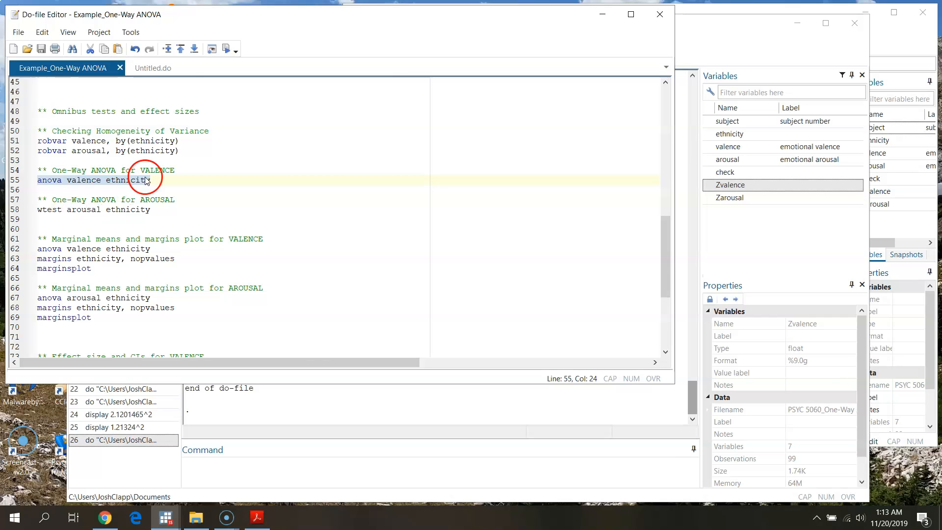
pyautogui.click(344, 409)
pyautogui.scroll(10, 366, 395)
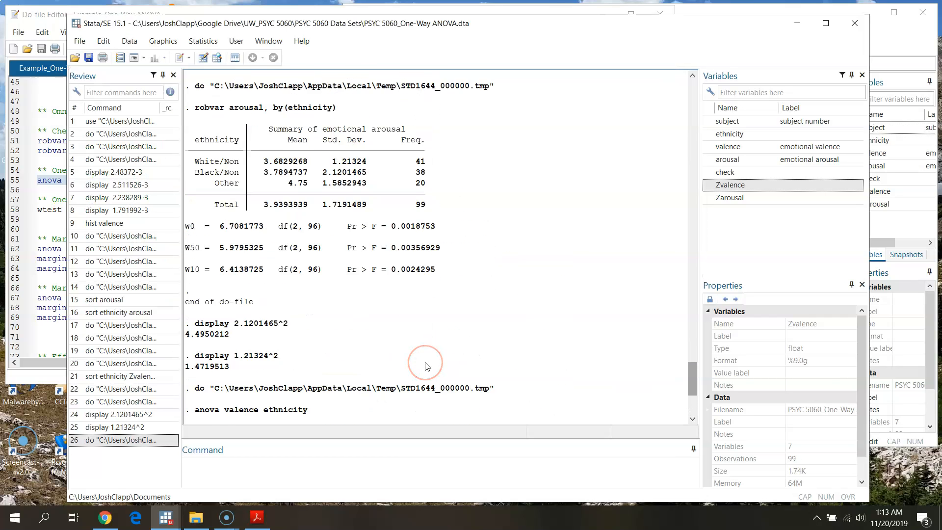
pyautogui.moveTo(392, 291); pyautogui.dragTo(433, 292)
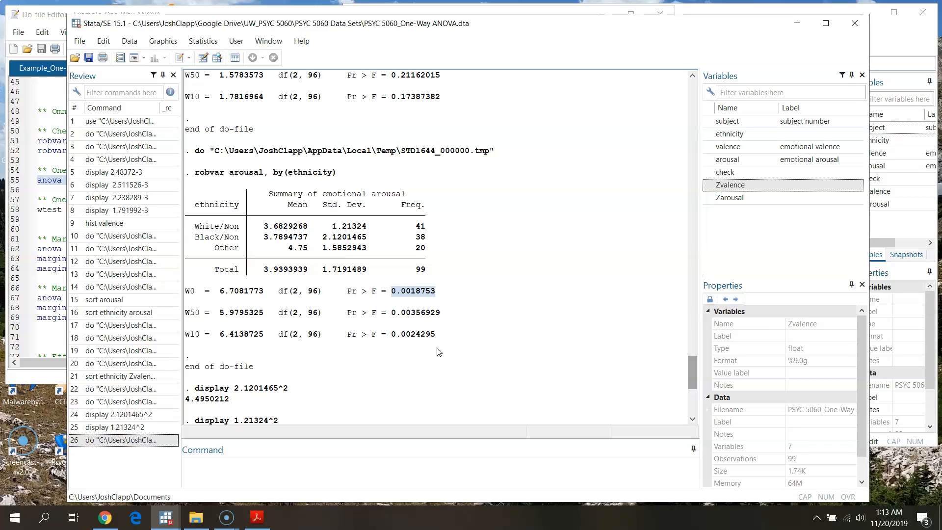
pyautogui.scroll(-8, 438, 352)
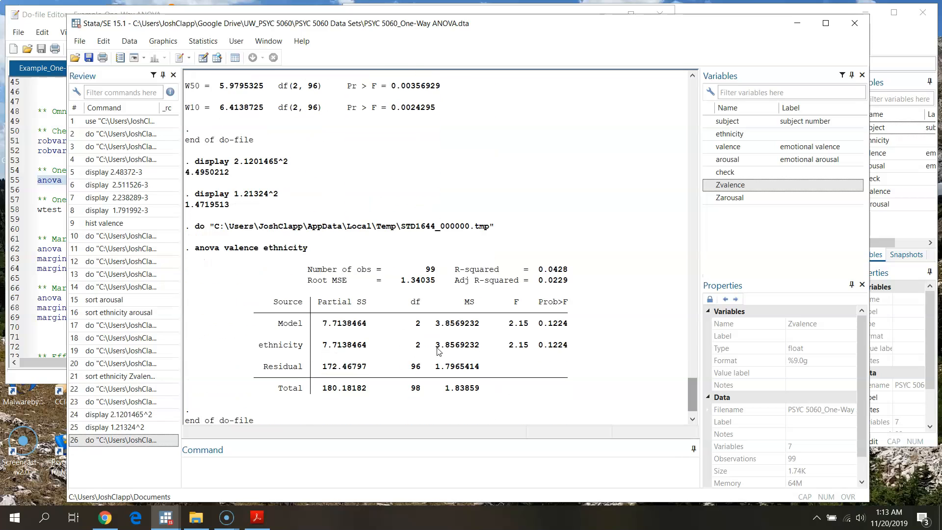
pyautogui.click(353, 166)
# - Bring the do-file forward and examine the wtest command in the line "wtest arousal ethnicity"
pyautogui.click(47, 11)
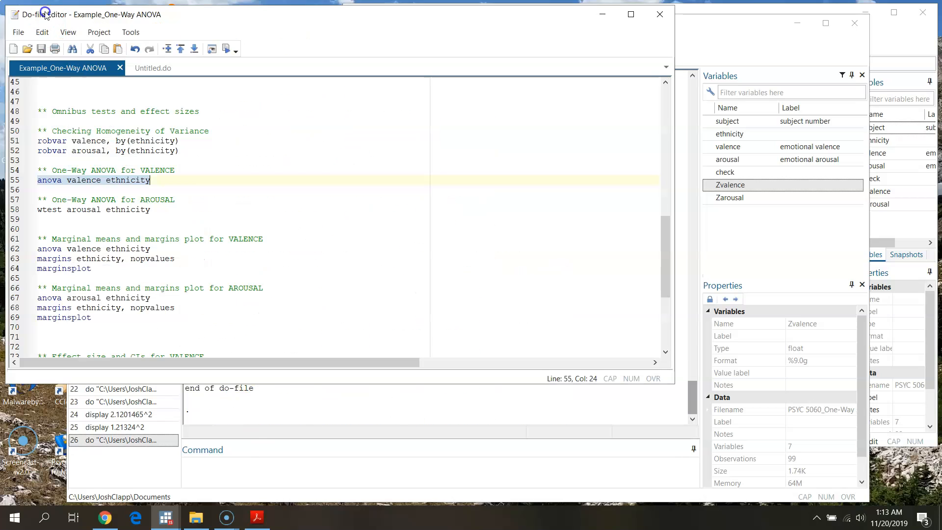
pyautogui.click(165, 210)
pyautogui.doubleClick(52, 210)
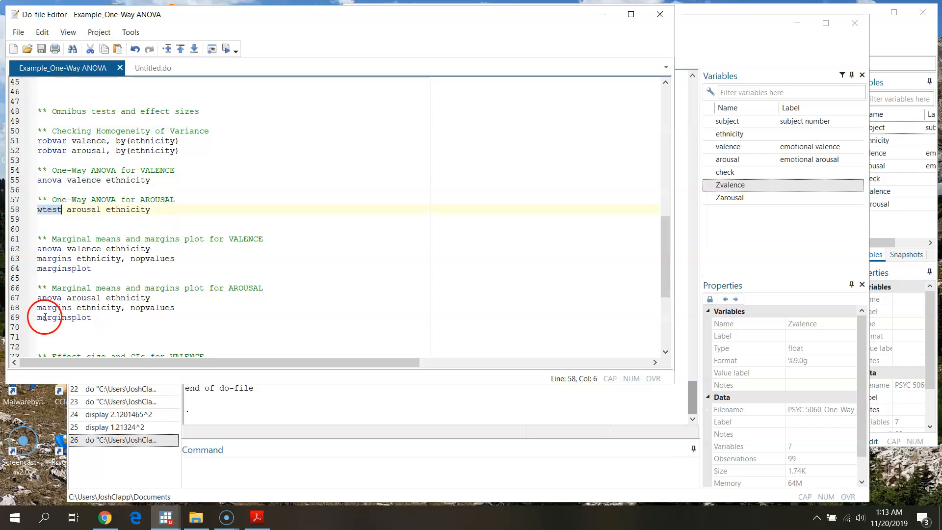
pyautogui.click(49, 211)
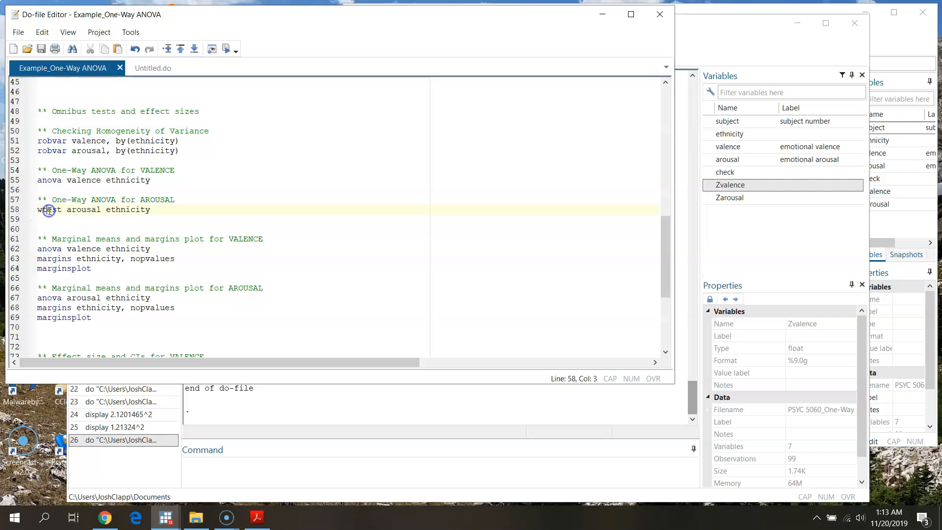
pyautogui.click(52, 243)
pyautogui.click(42, 210)
# - Search for the wtest package by running the command "findit wtest"
pyautogui.click(211, 485)
pyautogui.click(213, 466)
pyautogui.click(278, 490)
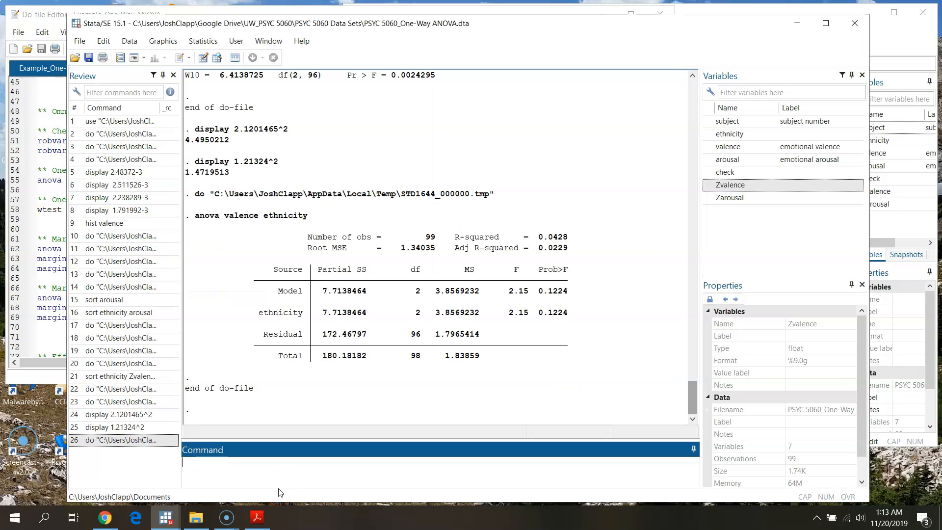
pyautogui.write('findit wtest')
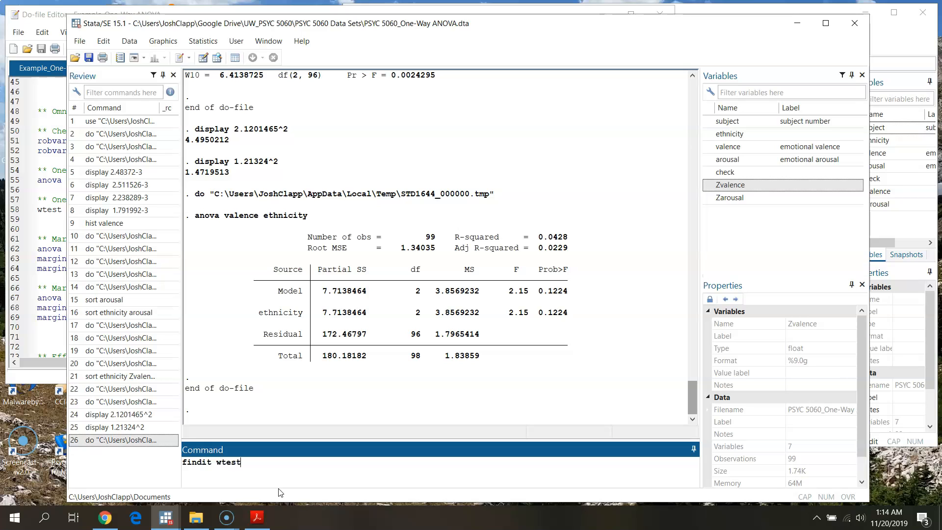
pyautogui.press('Return')
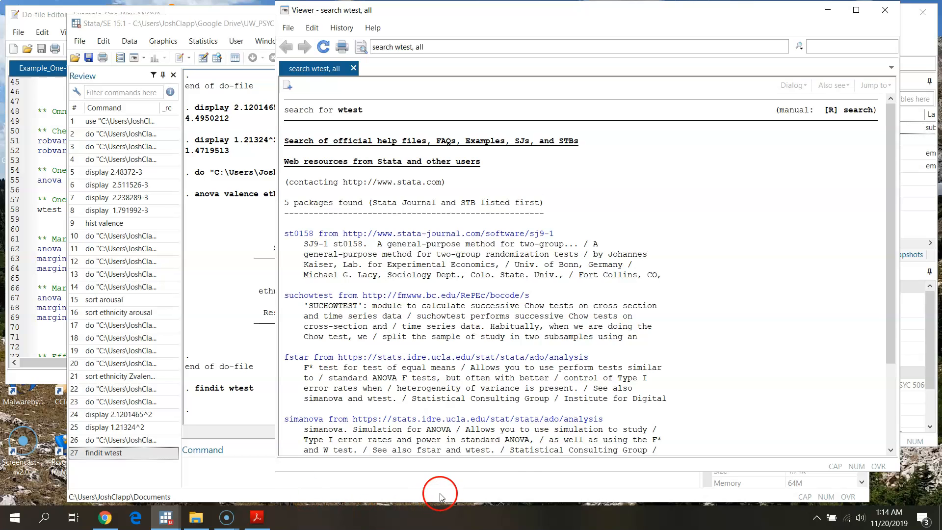
# - Look through the search results to locate the wtest package entry from stats.idre.ucla.edu
pyautogui.scroll(-4, 709, 325)
pyautogui.scroll(4, 688, 339)
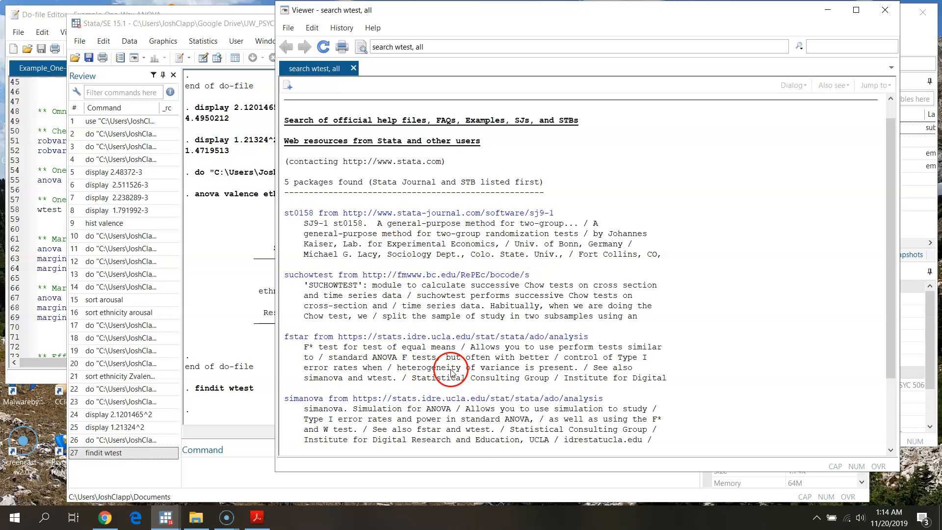
pyautogui.scroll(1, 412, 248)
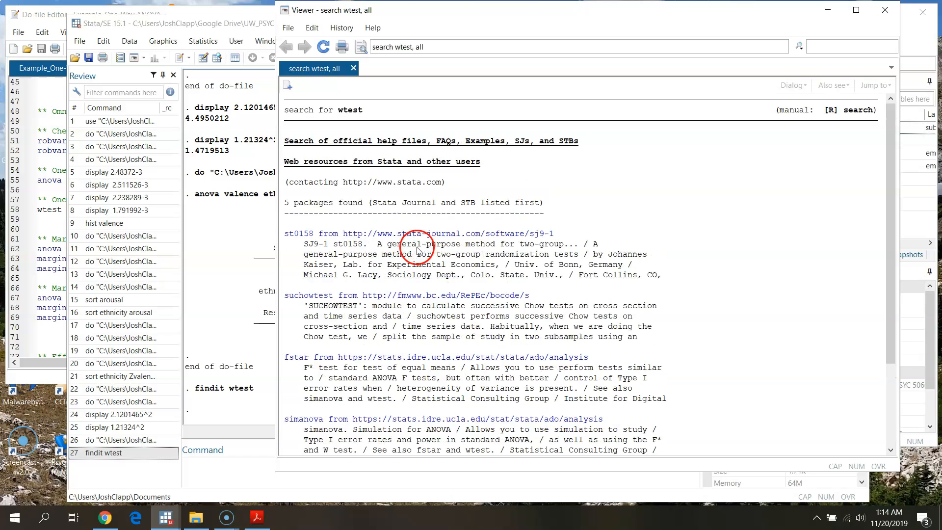
pyautogui.scroll(-5, 456, 248)
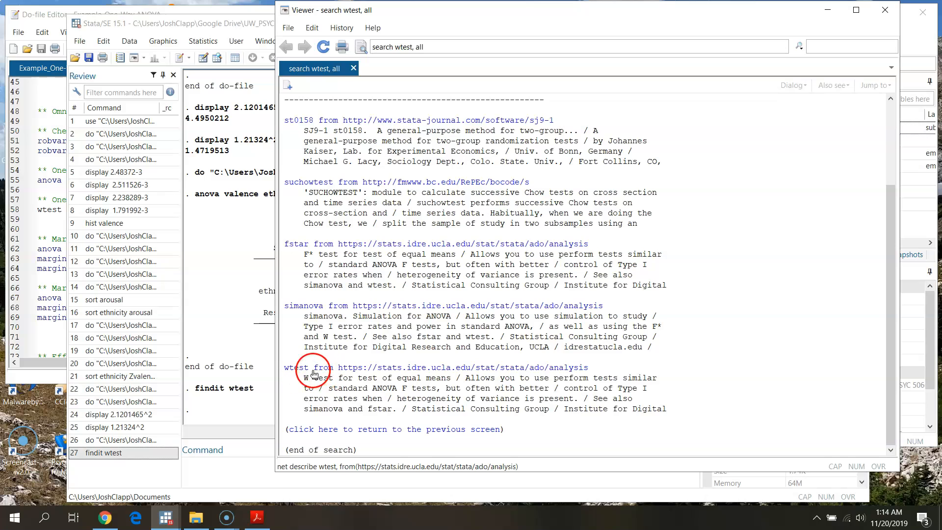
# - Open the wtest package description, read its wtest.hlp help file, and close the viewer
pyautogui.click(409, 367)
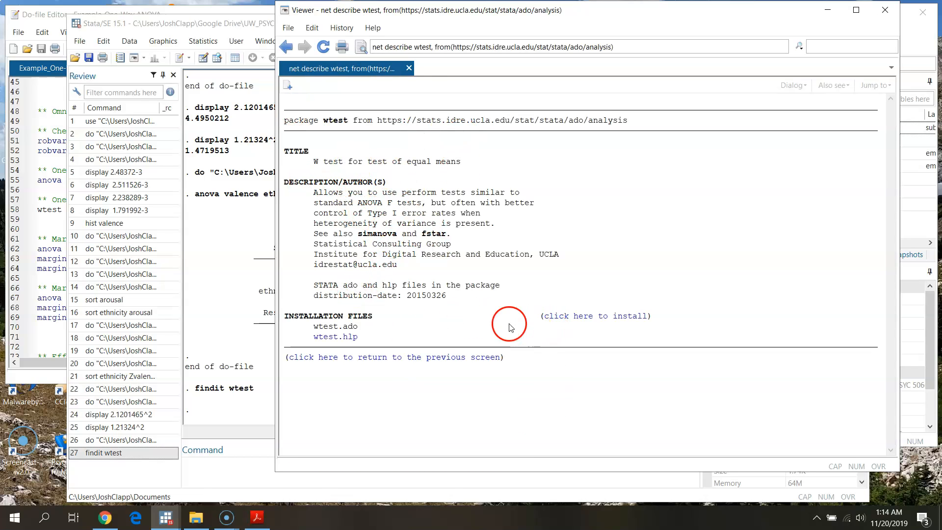
pyautogui.click(353, 339)
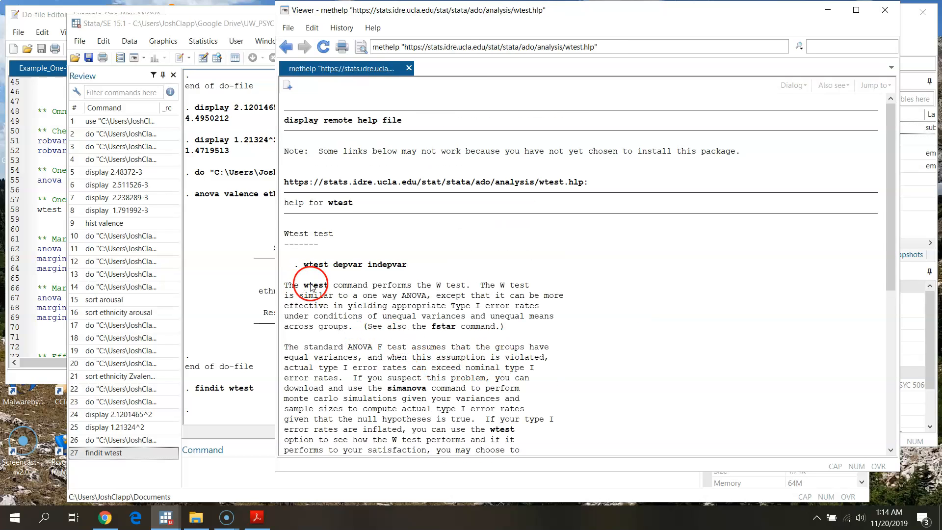
pyautogui.scroll(-10, 396, 307)
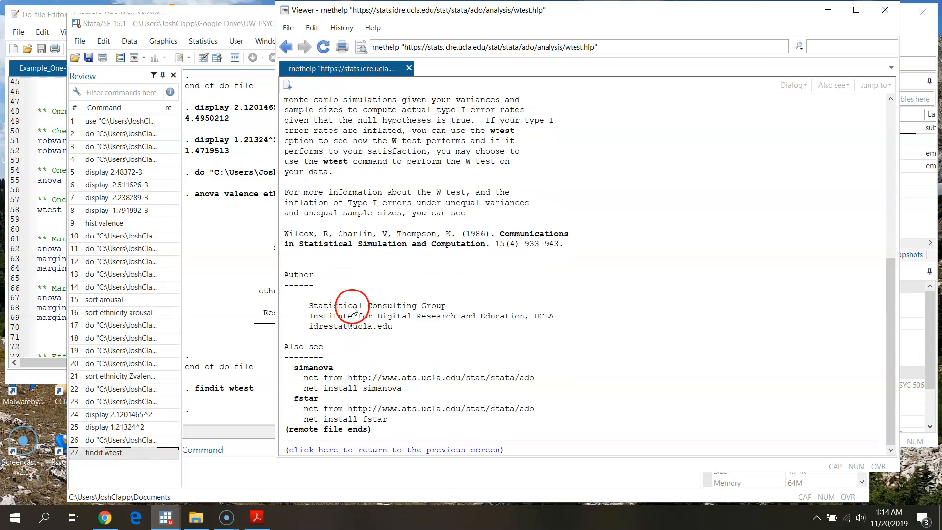
pyautogui.scroll(10, 431, 259)
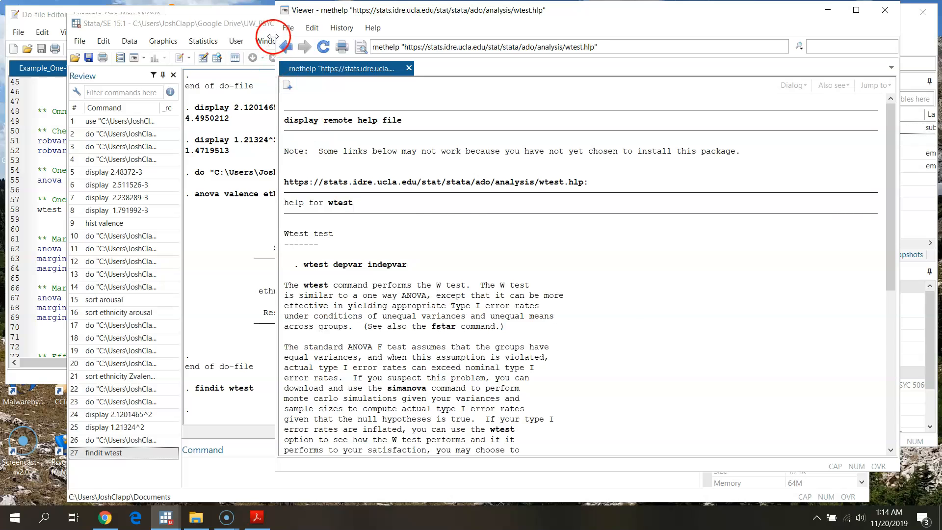
pyautogui.click(285, 47)
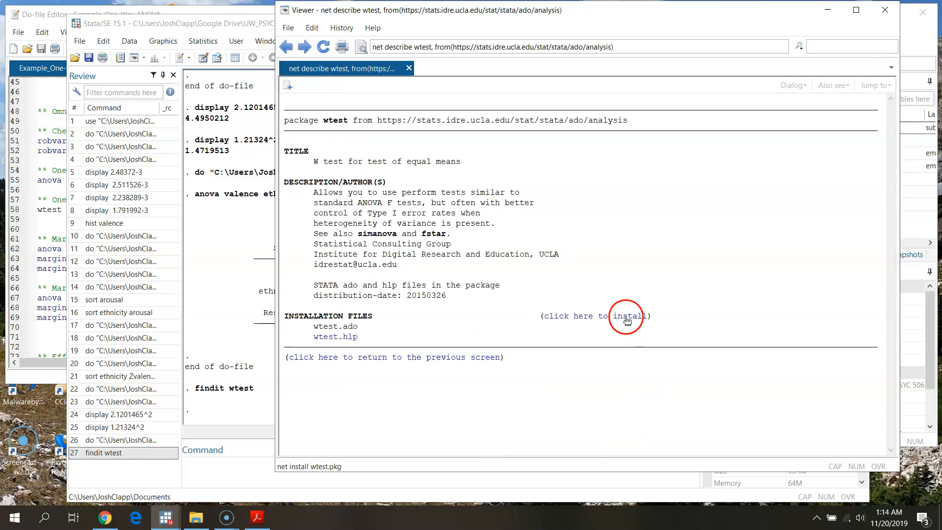
pyautogui.click(881, 10)
pyautogui.click(233, 468)
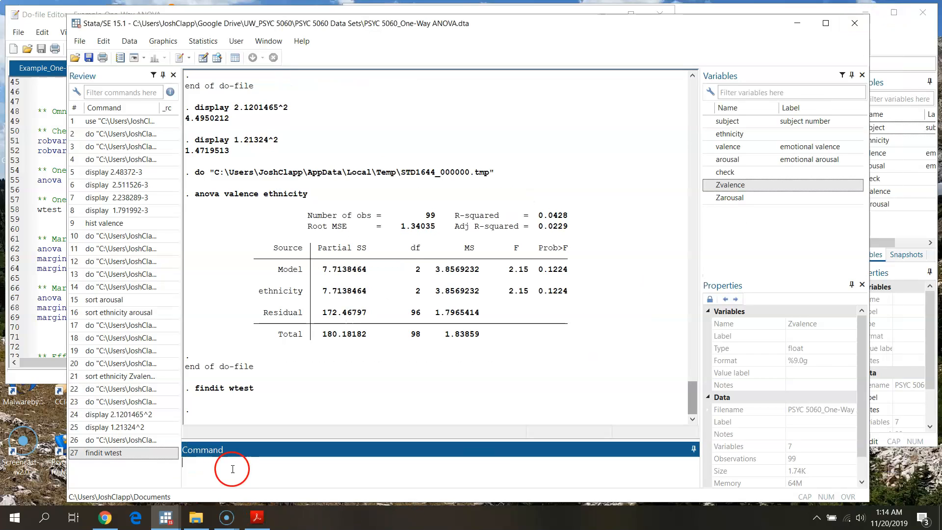
# - Run the do-file line "wtest arousal ethnicity" and bring the results forward
pyautogui.click(45, 13)
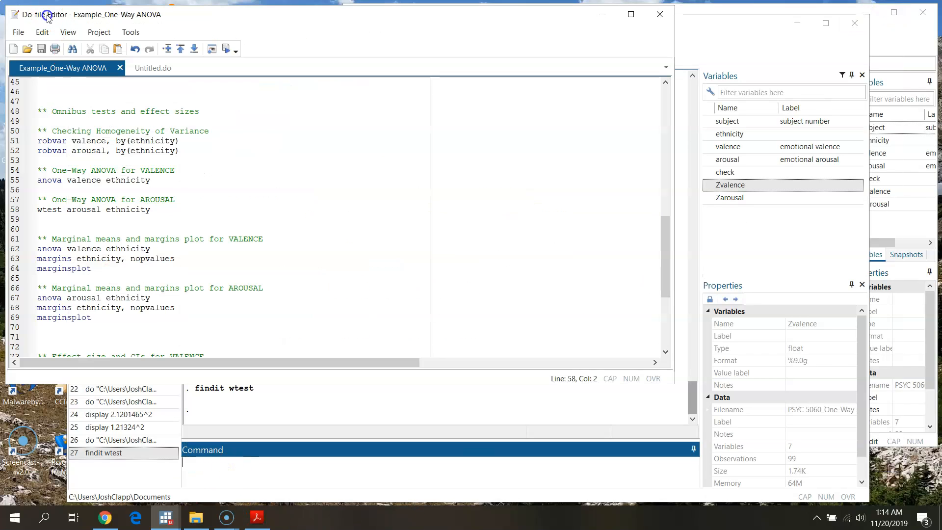
pyautogui.click(21, 210)
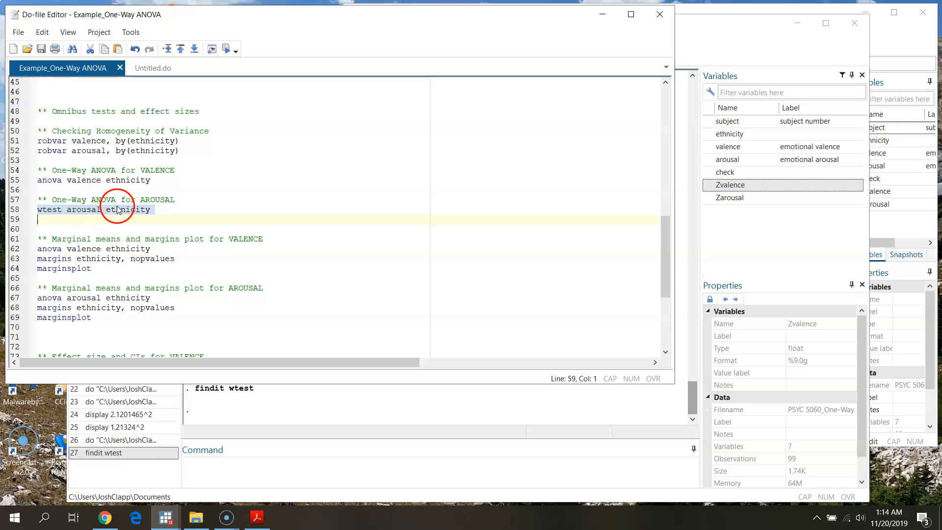
pyautogui.click(227, 48)
pyautogui.click(524, 422)
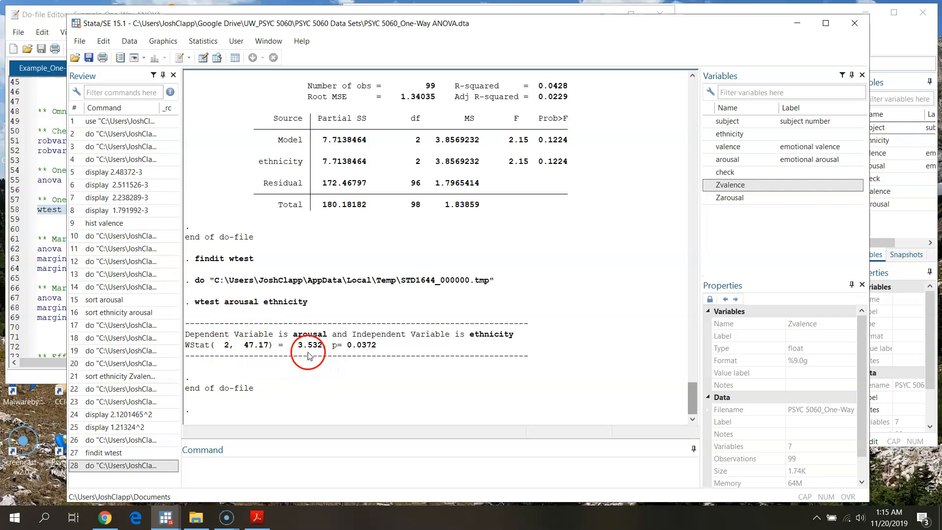
# - Examine the W statistic and p-value for arousal and compare them with the earlier valence ANOVA output
pyautogui.moveTo(299, 349); pyautogui.dragTo(377, 346)
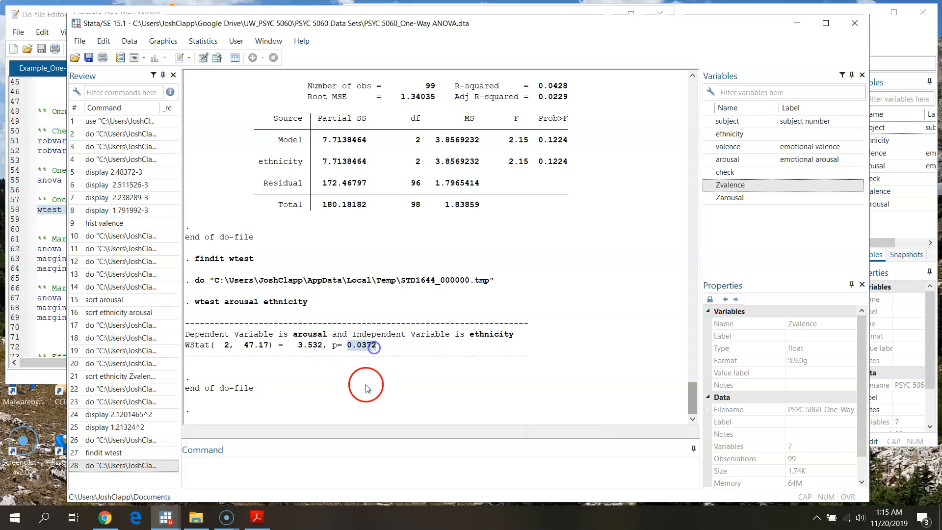
pyautogui.click(414, 392)
pyautogui.click(566, 322)
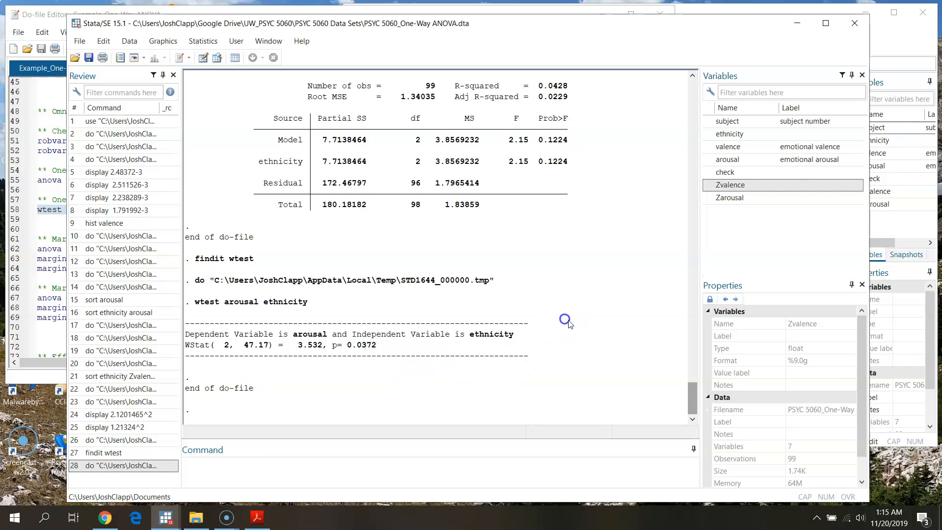
pyautogui.moveTo(697, 397)
pyautogui.mouseDown()
pyautogui.moveTo(700, 380)
pyautogui.moveTo(697, 408)
pyautogui.mouseUp()
pyautogui.moveTo(693, 405); pyautogui.dragTo(693, 394)
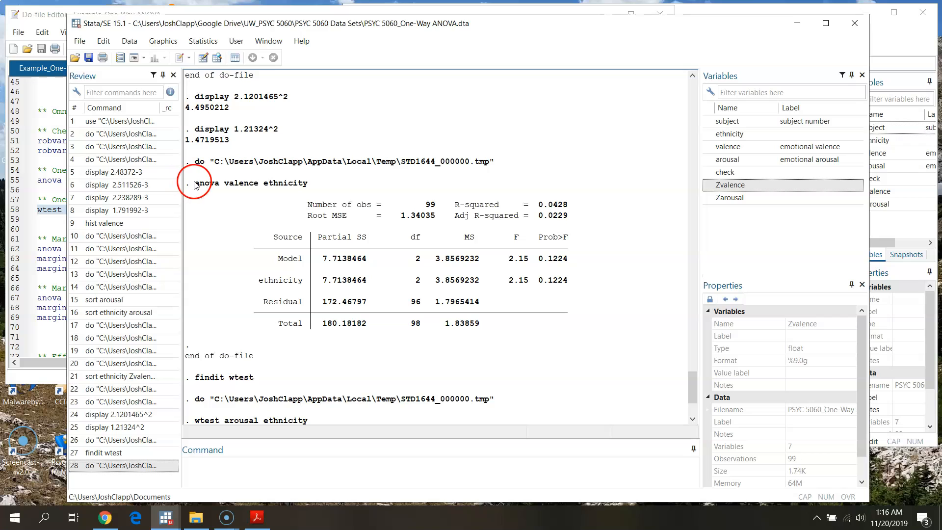
pyautogui.moveTo(195, 185); pyautogui.dragTo(315, 193)
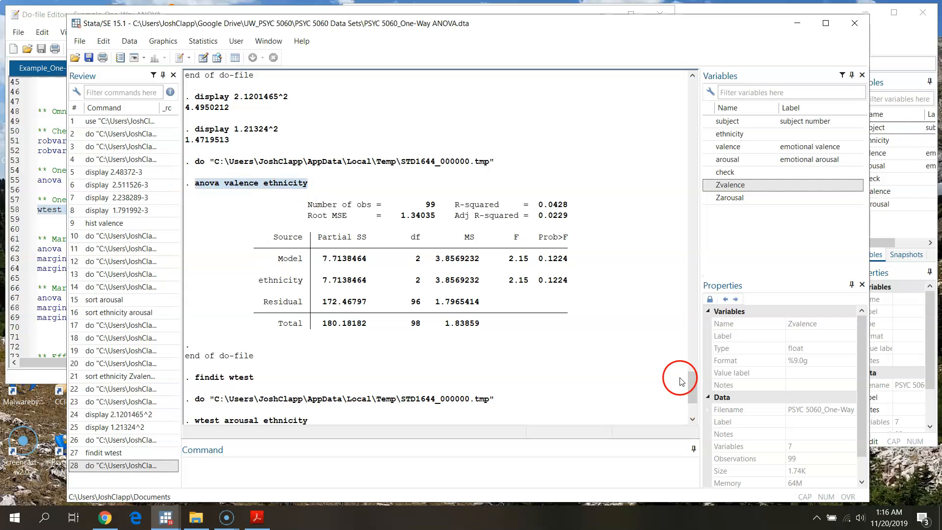
pyautogui.moveTo(693, 384); pyautogui.dragTo(695, 423)
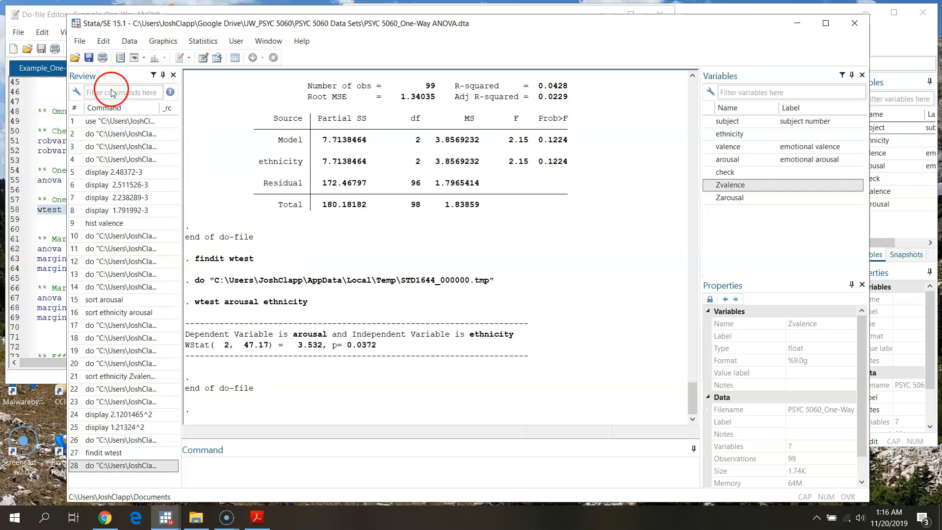
# - Run "anova valence ethnicity" from the do-file's section on marginal means and margins plot for VALENCE
pyautogui.click(39, 16)
pyautogui.scroll(-3, 132, 221)
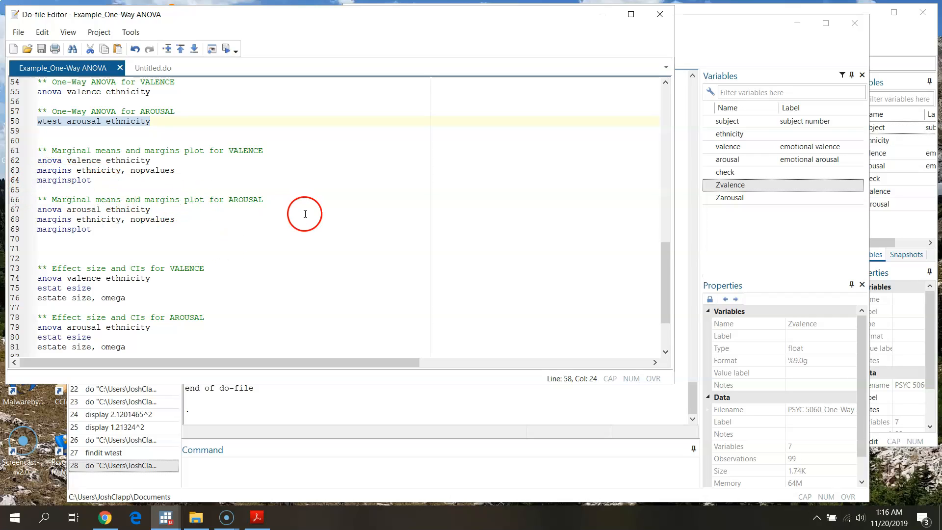
pyautogui.moveTo(45, 172); pyautogui.dragTo(78, 171)
pyautogui.click(51, 170)
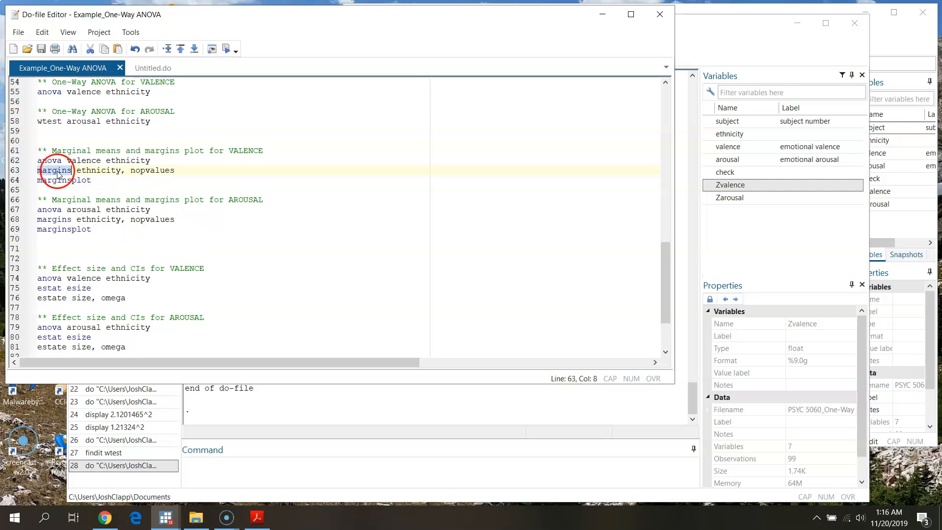
pyautogui.click(19, 160)
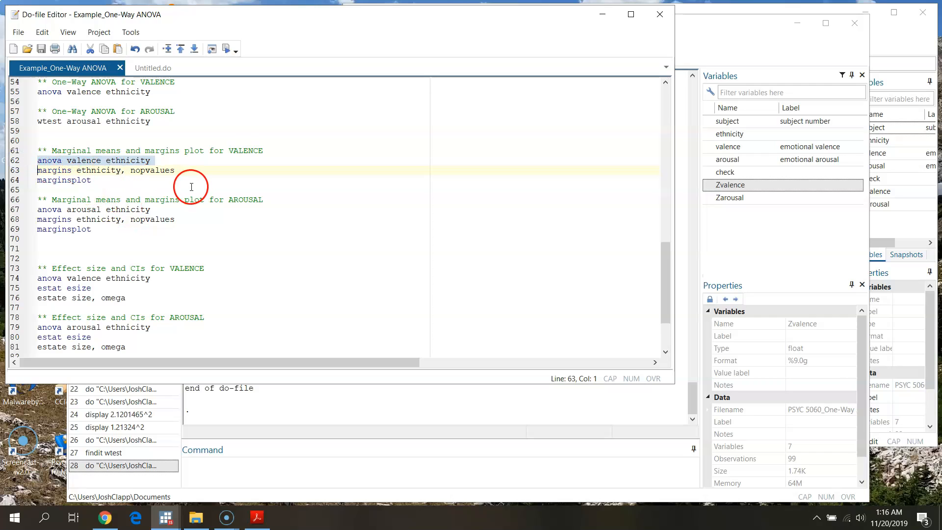
pyautogui.click(226, 48)
pyautogui.click(438, 429)
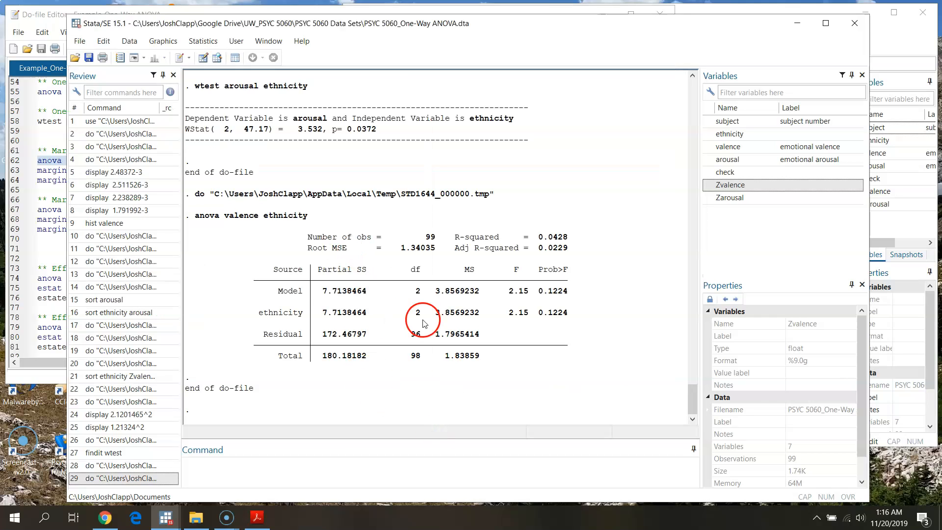
# - Run "margins ethnicity, nopvalues" for valence and bring the resulting margins table forward
pyautogui.click(68, 18)
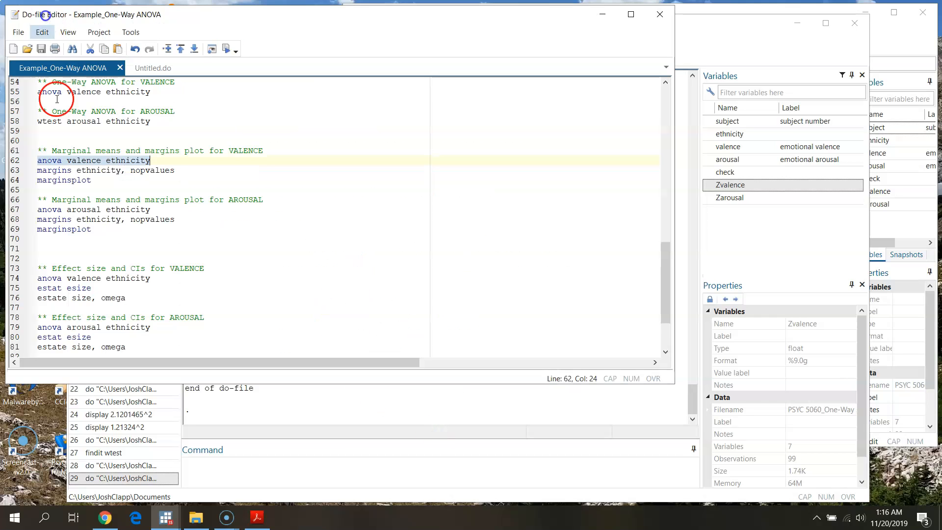
pyautogui.click(16, 171)
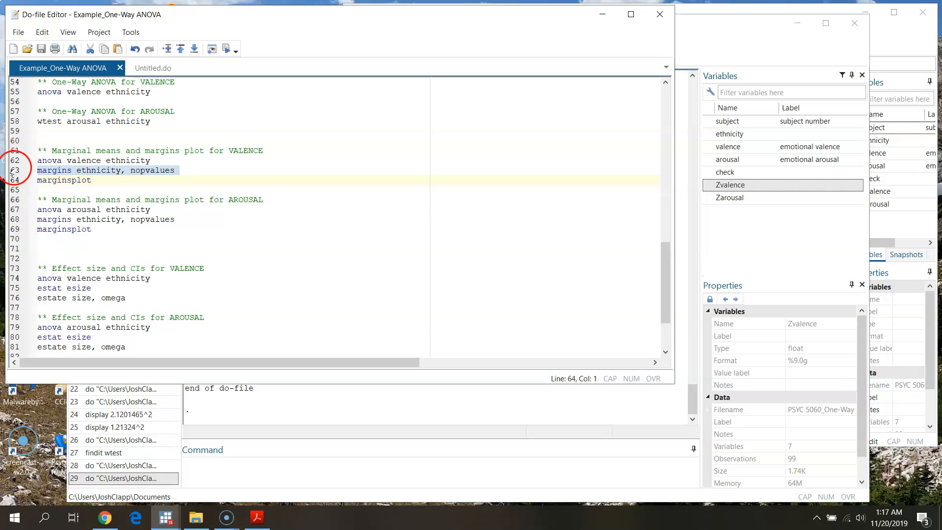
pyautogui.click(225, 49)
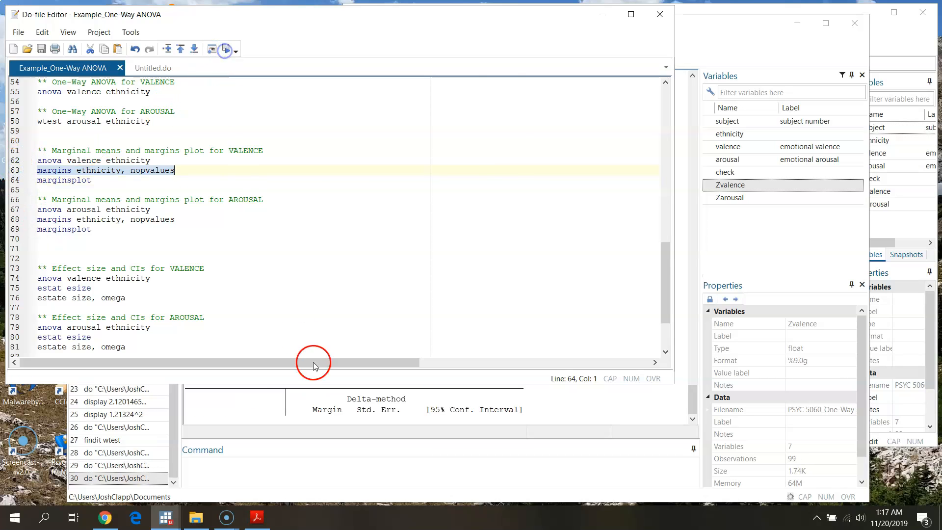
pyautogui.click(480, 438)
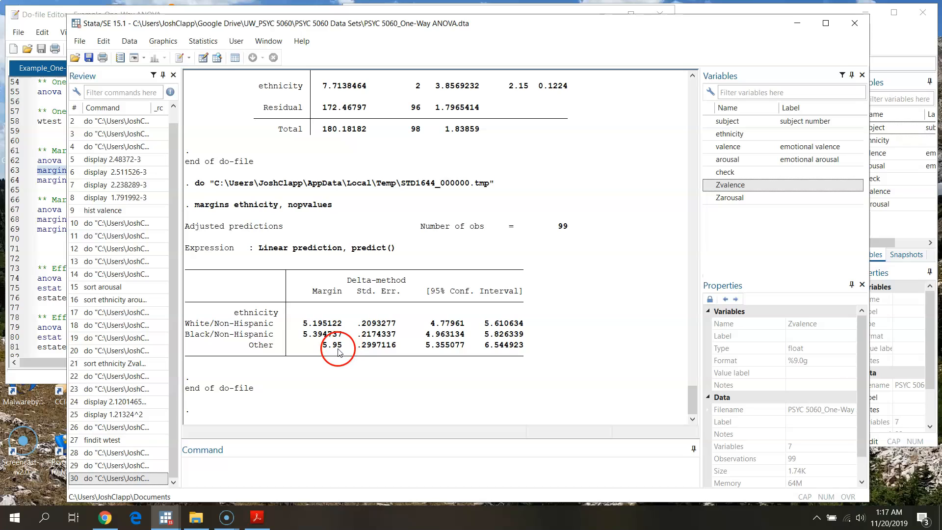
# - Examine the valence margins and 95% confidence intervals for each ethnicity group against the ANOVA table
pyautogui.moveTo(431, 326); pyautogui.dragTo(533, 328)
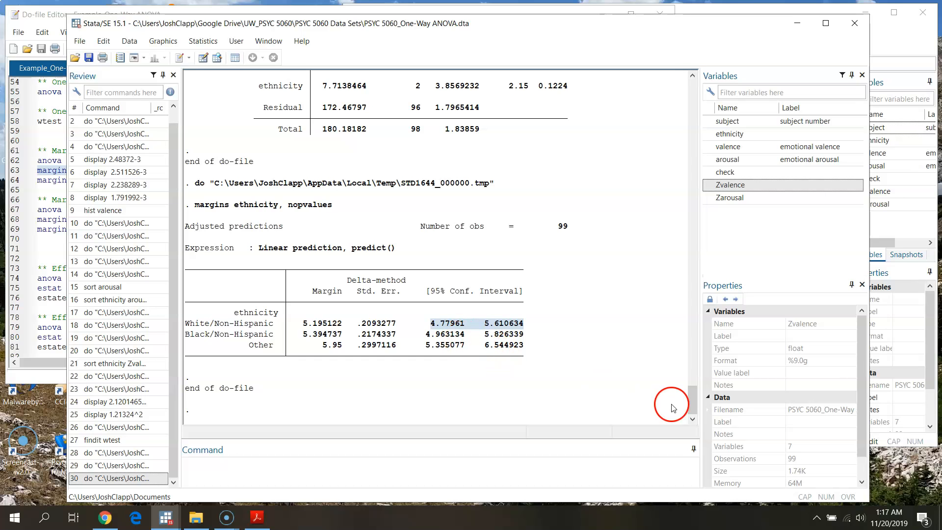
pyautogui.moveTo(692, 398); pyautogui.dragTo(658, 410)
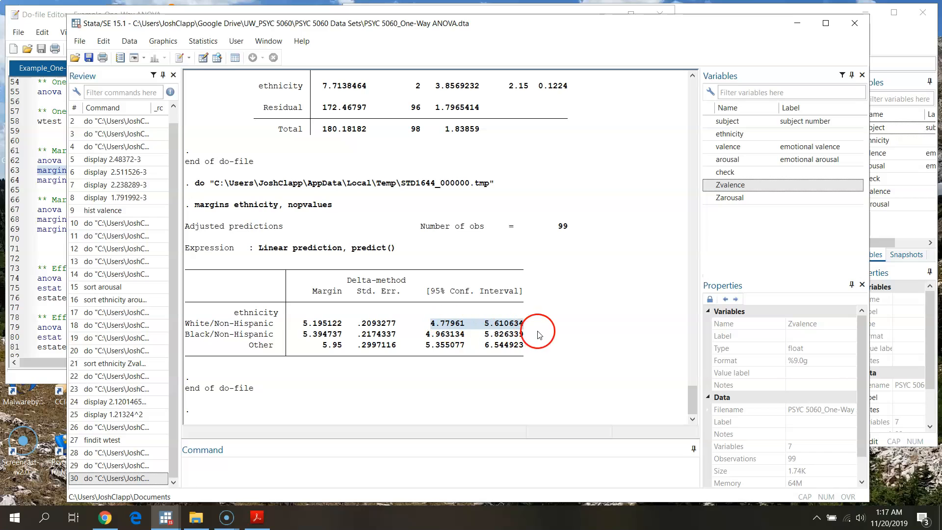
pyautogui.scroll(3, 694, 407)
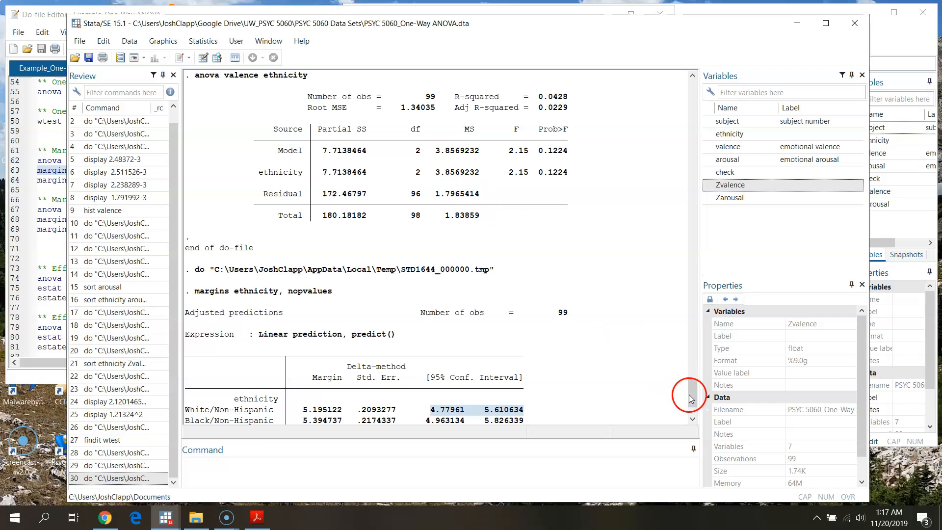
pyautogui.moveTo(693, 388); pyautogui.dragTo(692, 410)
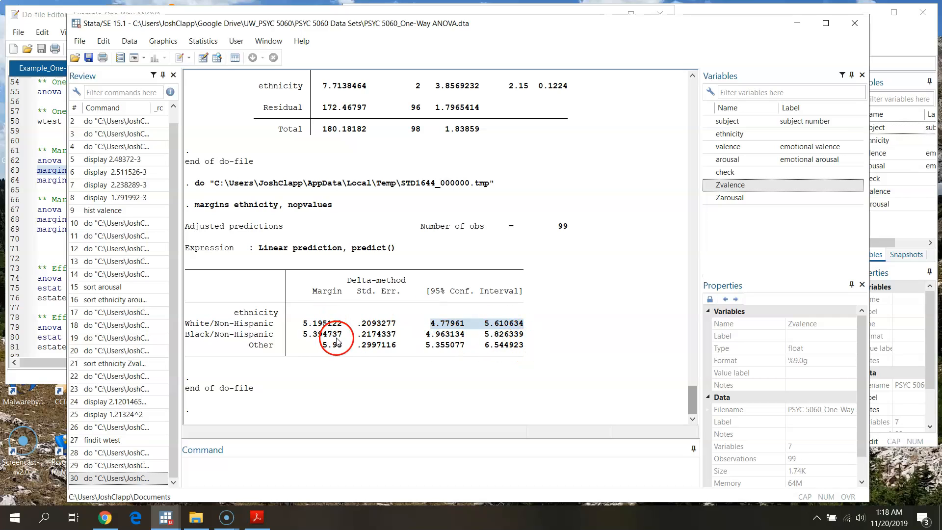
pyautogui.scroll(3, 689, 410)
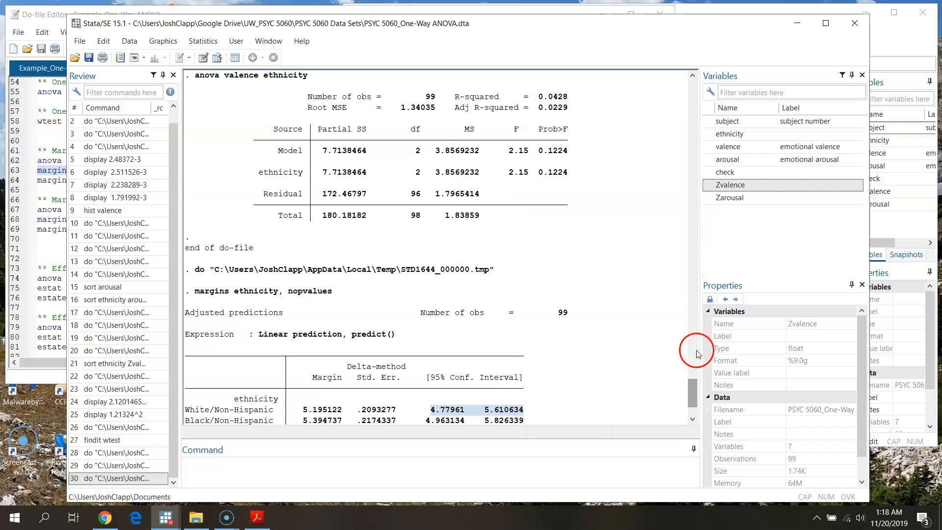
pyautogui.click(692, 409)
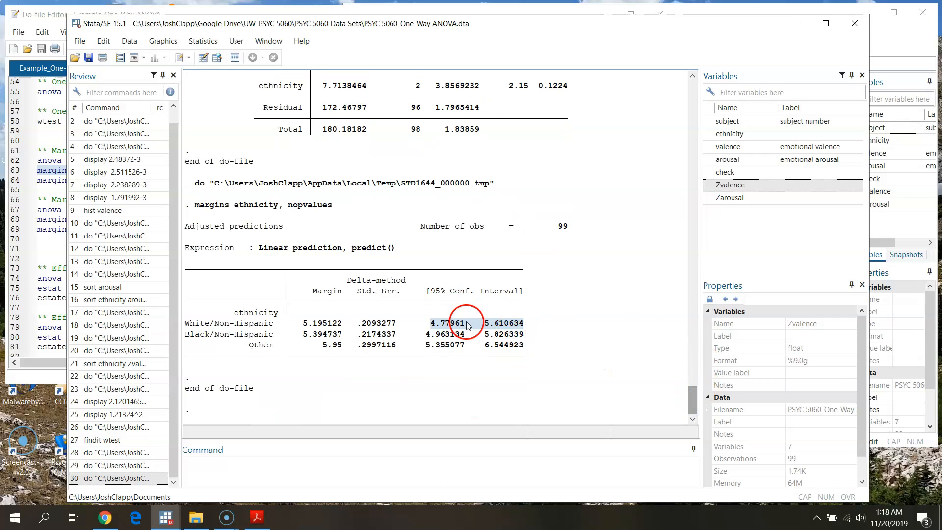
pyautogui.click(319, 334)
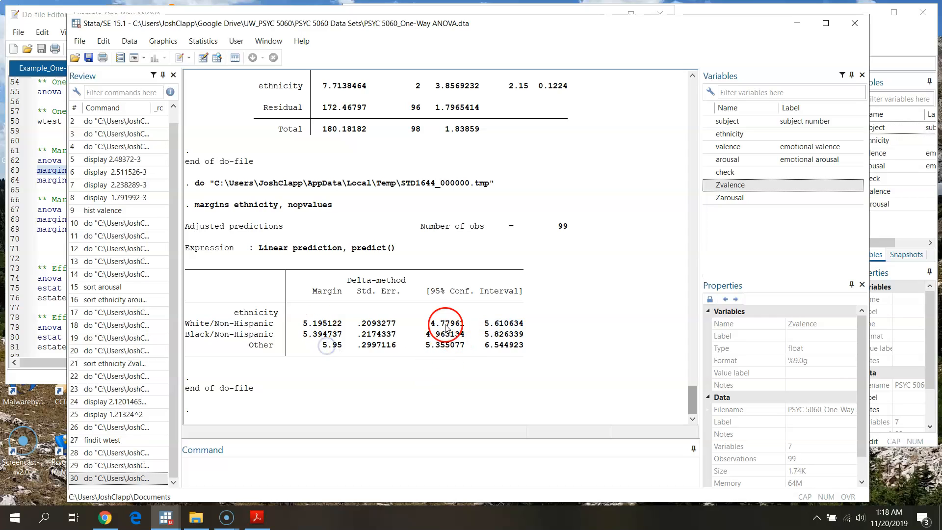
pyautogui.moveTo(693, 408); pyautogui.dragTo(693, 410)
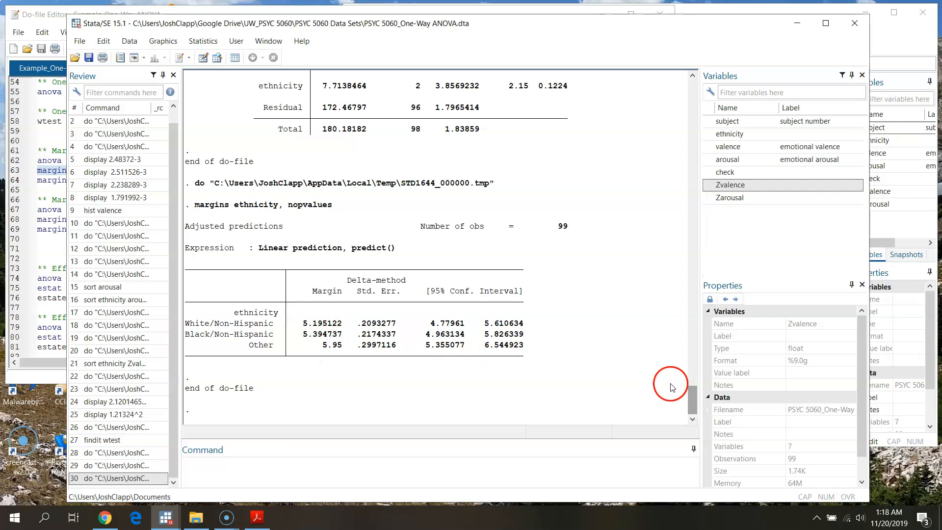
pyautogui.moveTo(693, 407); pyautogui.dragTo(693, 395)
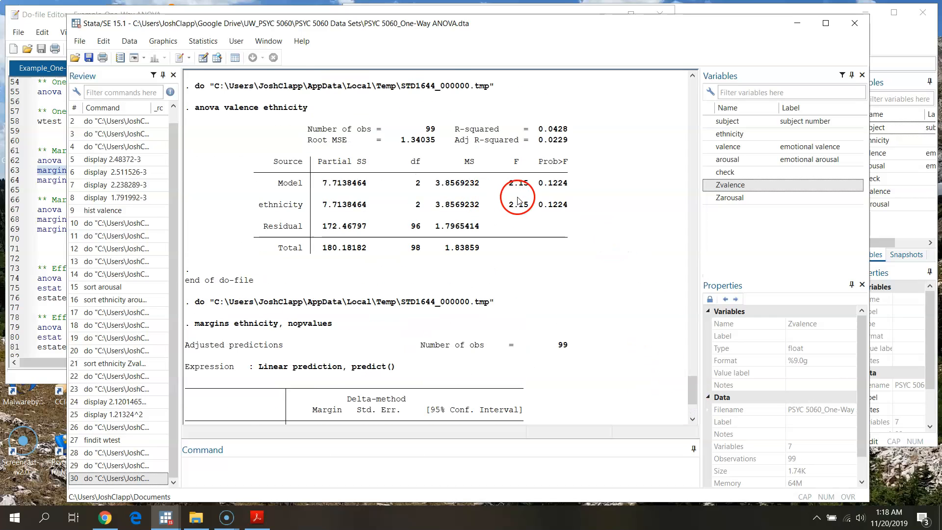
pyautogui.moveTo(692, 387); pyautogui.dragTo(698, 407)
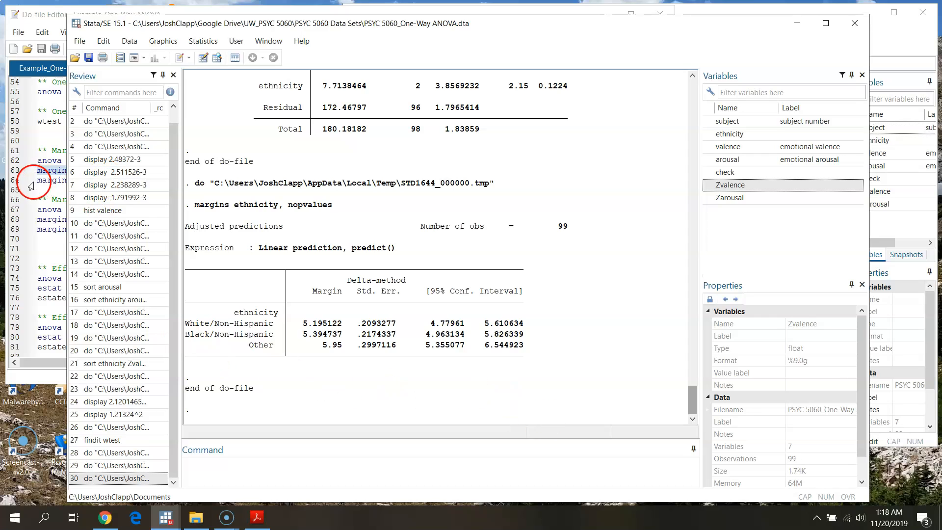
# - Plot the valence margins by ethnicity by running the "marginsplot" line in the VALENCE section of the do-file
pyautogui.click(55, 18)
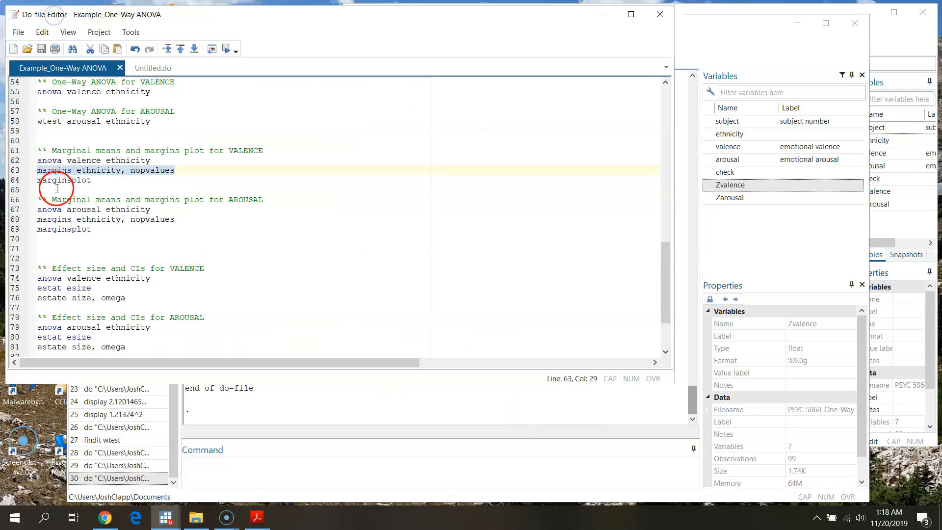
pyautogui.click(11, 180)
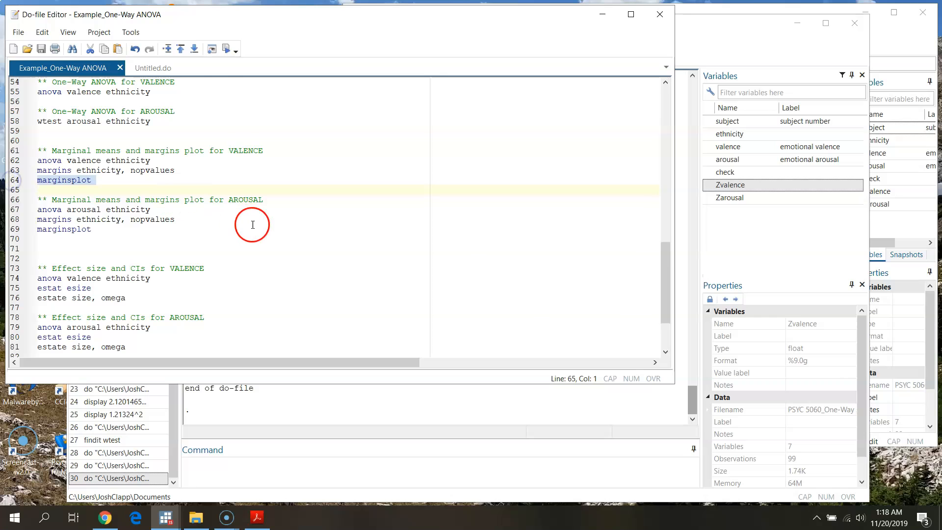
pyautogui.click(227, 49)
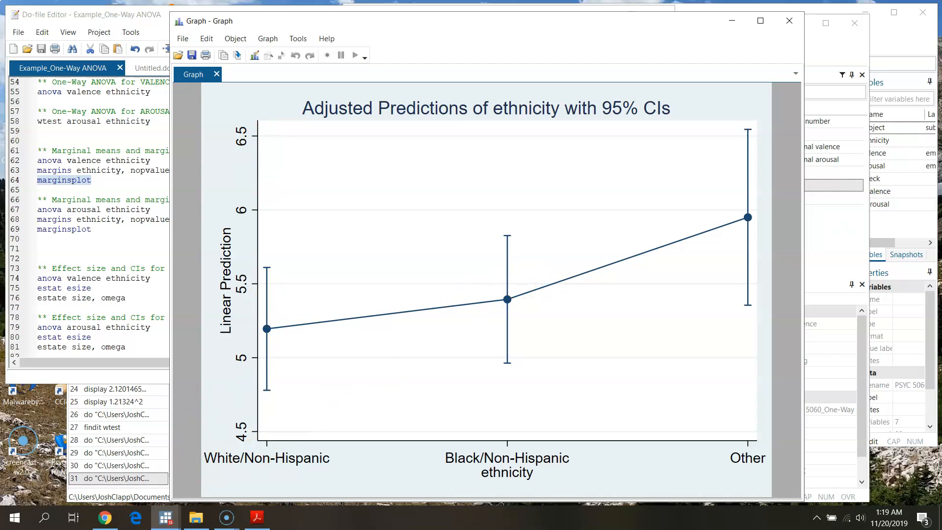
# - Close the valence margins plot and review the valence ANOVA and margins output alongside the wtest p-value for arousal
pyautogui.click(791, 19)
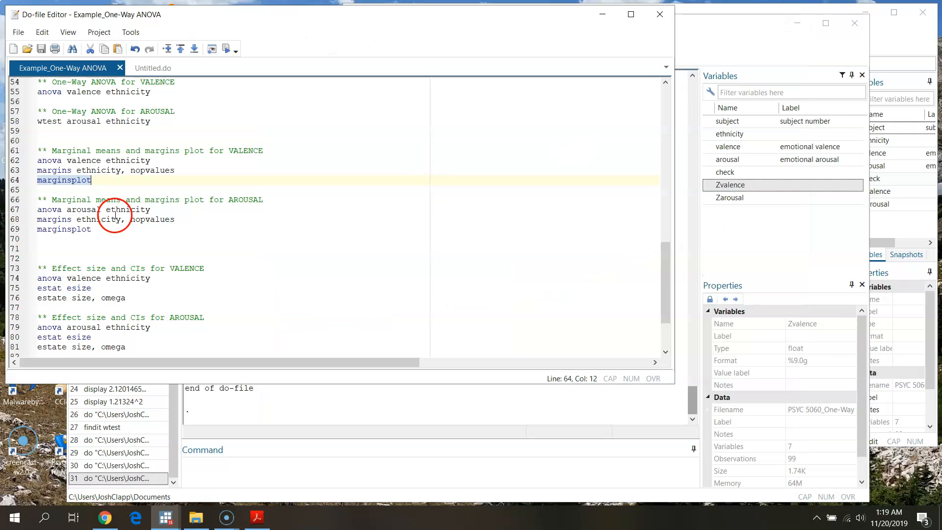
pyautogui.click(522, 413)
pyautogui.scroll(2, 285, 386)
pyautogui.scroll(7, 285, 389)
pyautogui.scroll(-6, 247, 385)
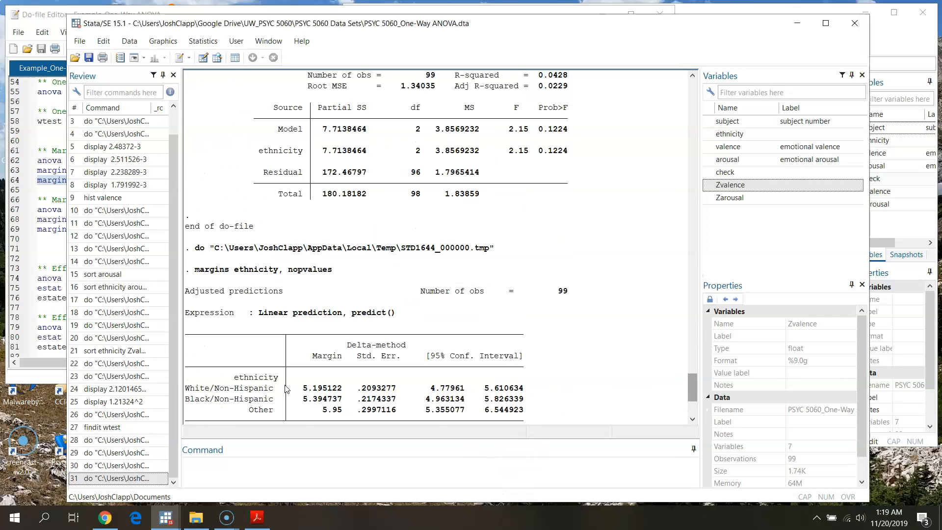
pyautogui.scroll(2, 290, 347)
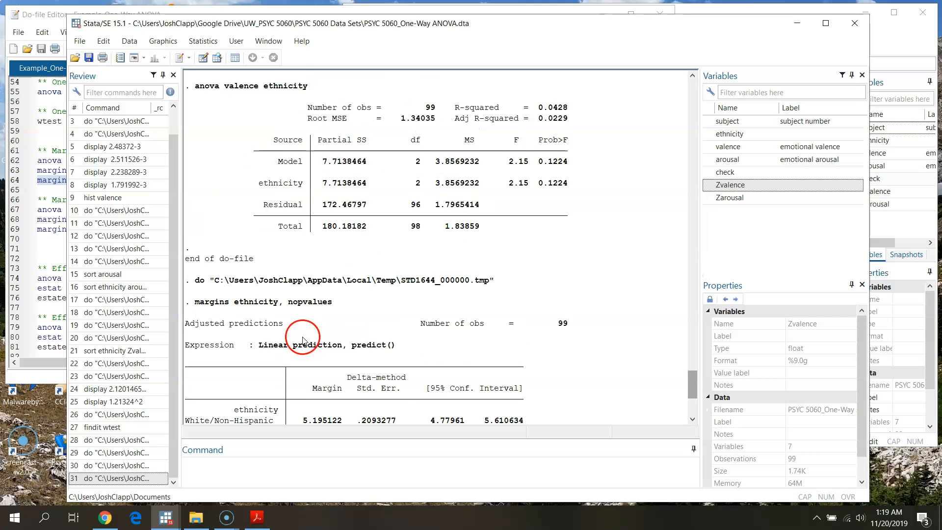
pyautogui.scroll(-5, 305, 355)
pyautogui.scroll(14, 304, 355)
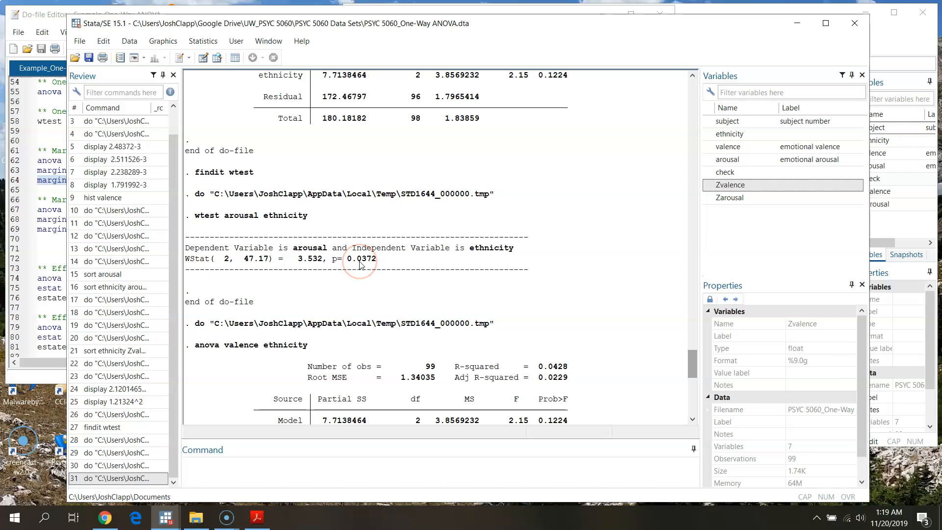
pyautogui.moveTo(344, 258); pyautogui.dragTo(354, 258)
pyautogui.moveTo(454, 357); pyautogui.dragTo(350, 376)
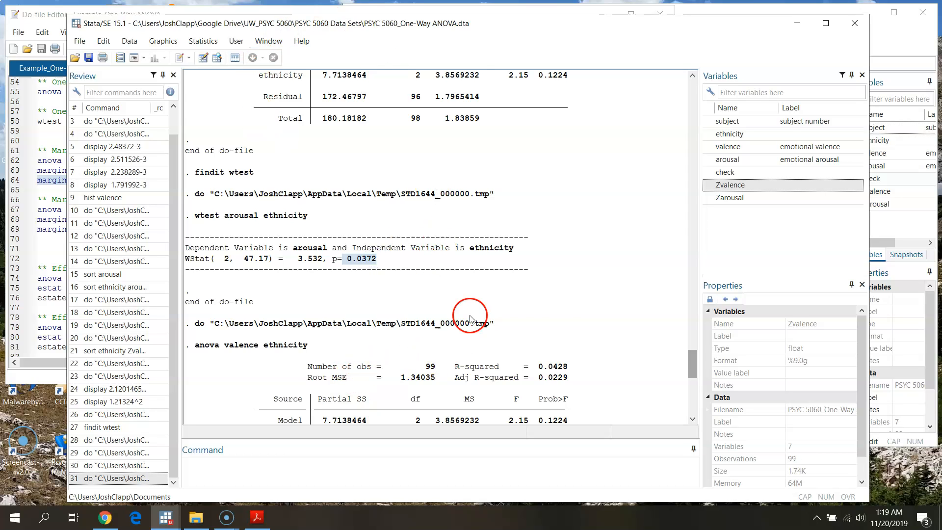
pyautogui.scroll(-14, 471, 322)
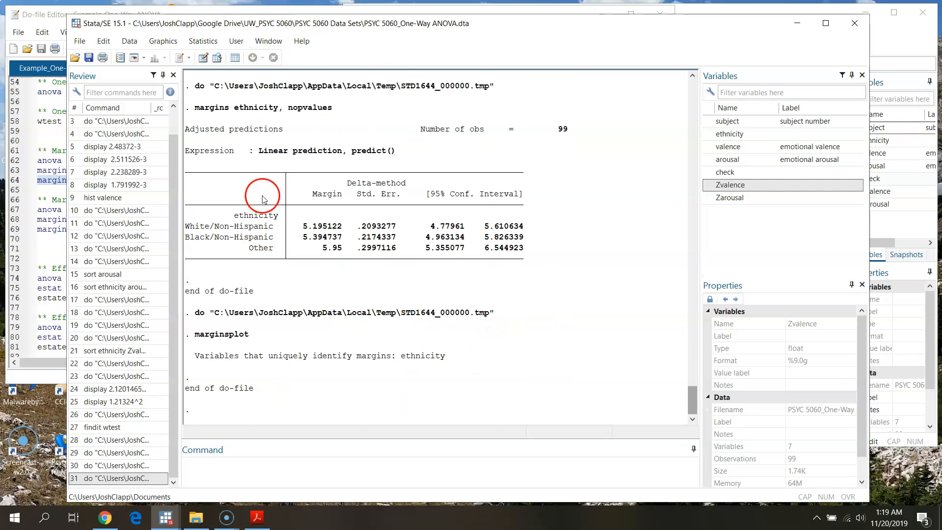
pyautogui.scroll(13, 273, 275)
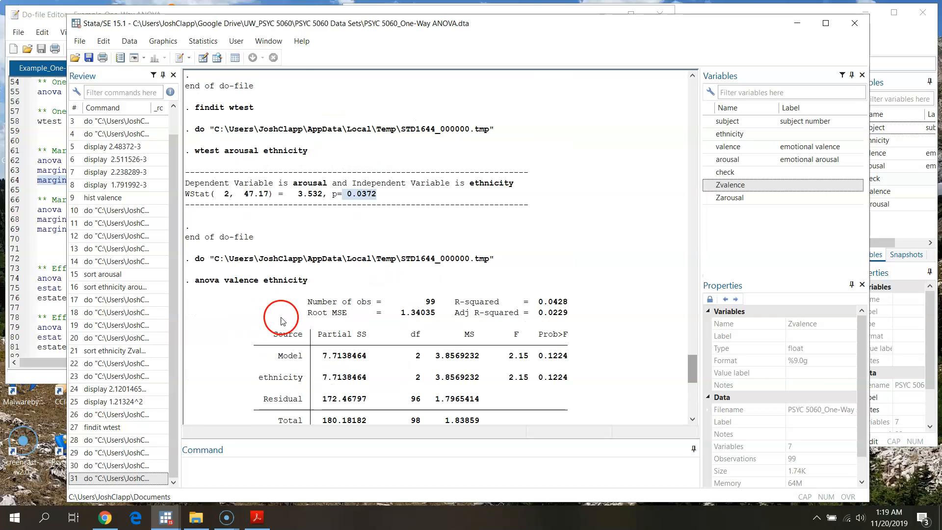
# - Run the "anova arousal ethnicity", "margins ethnicity, nopvalues" and "marginsplot" lines together from the do-file's AROUSAL margins section
pyautogui.click(56, 20)
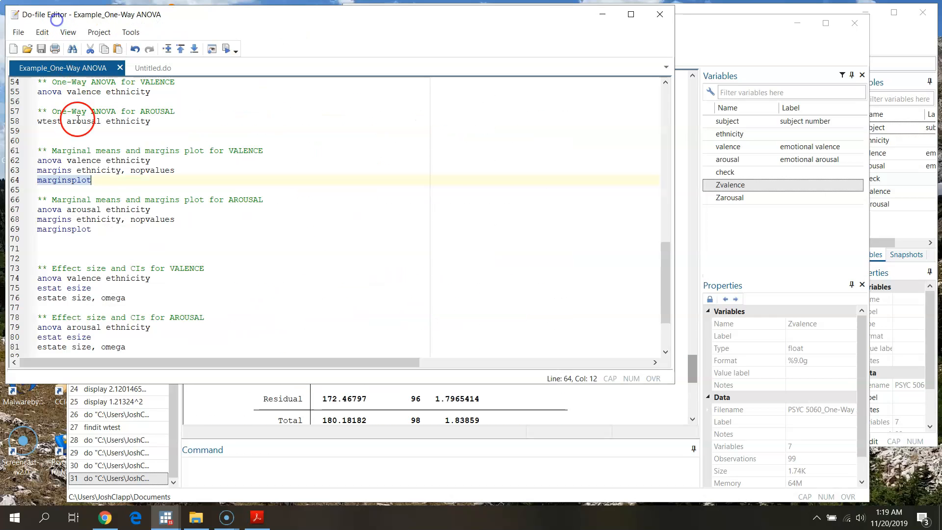
pyautogui.scroll(-2, 81, 274)
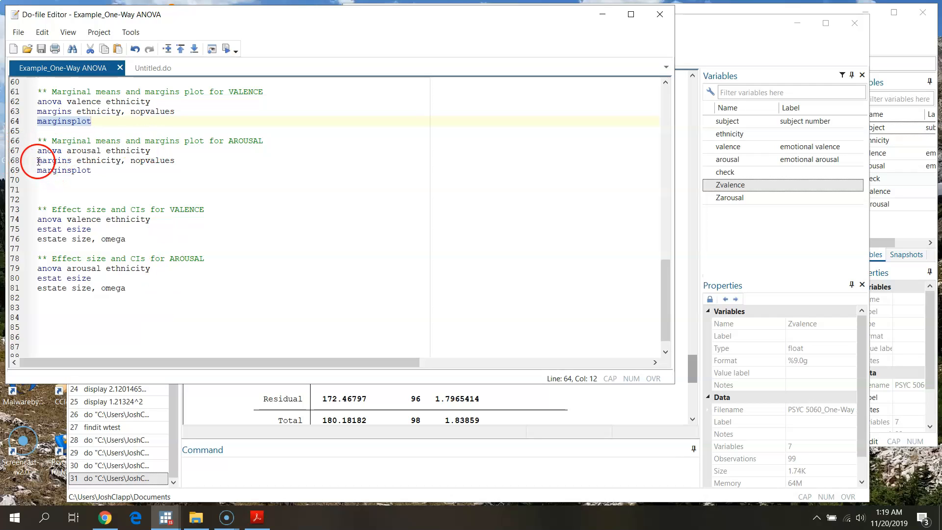
pyautogui.click(13, 151)
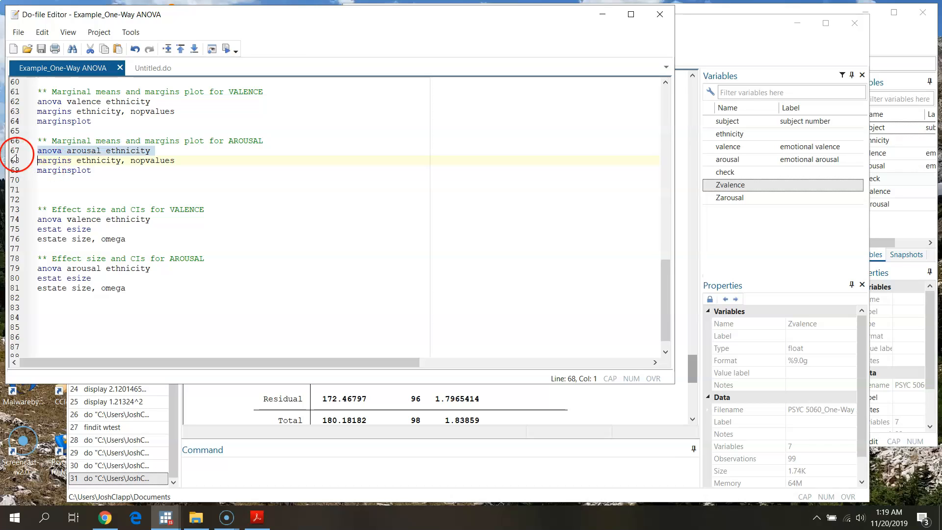
pyautogui.moveTo(14, 156); pyautogui.dragTo(55, 166)
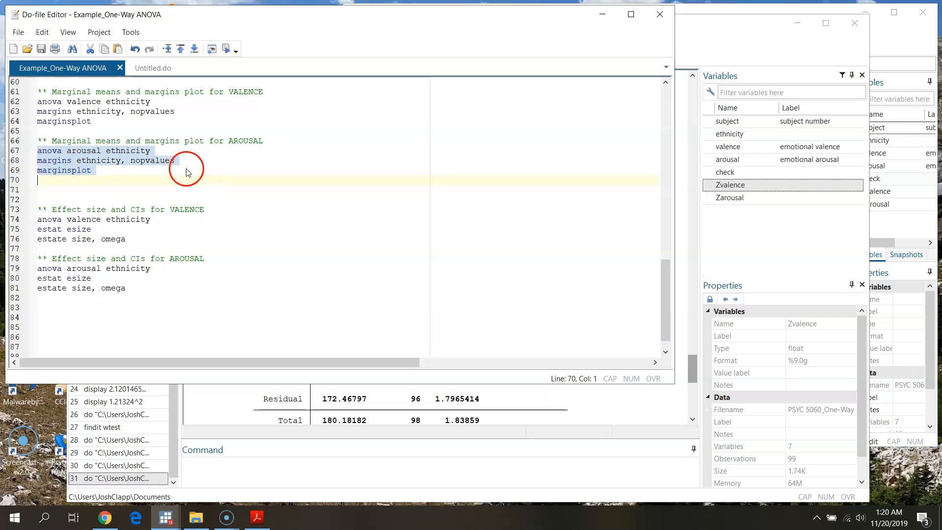
pyautogui.click(225, 48)
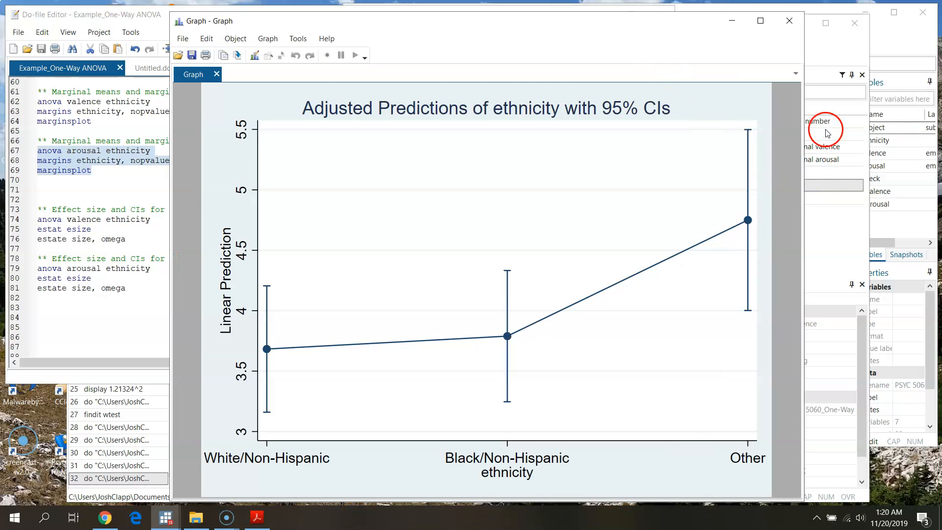
# - Examine the arousal ANOVA table and the arousal margins with 95% confidence intervals for each ethnicity group
pyautogui.click(839, 53)
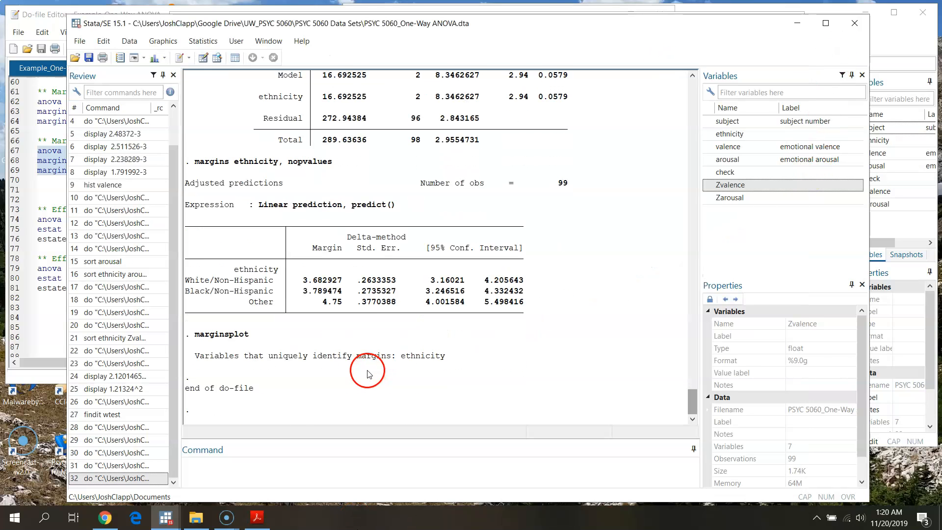
pyautogui.scroll(5, 386, 361)
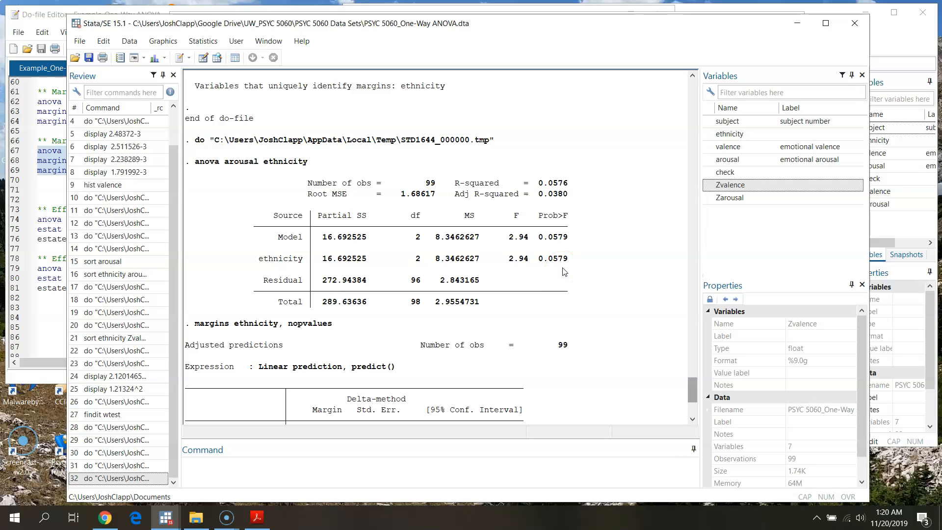
pyautogui.scroll(2, 539, 286)
pyautogui.scroll(-3, 537, 305)
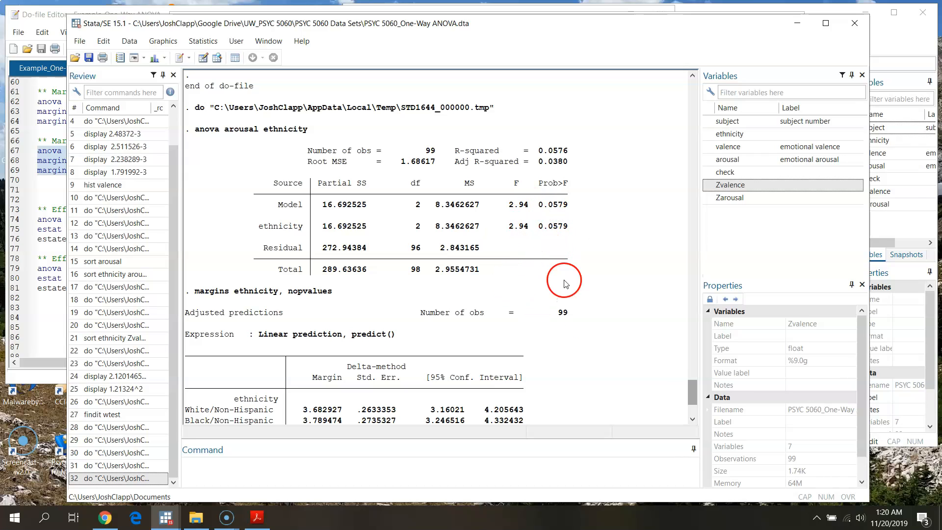
pyautogui.moveTo(692, 397); pyautogui.dragTo(693, 400)
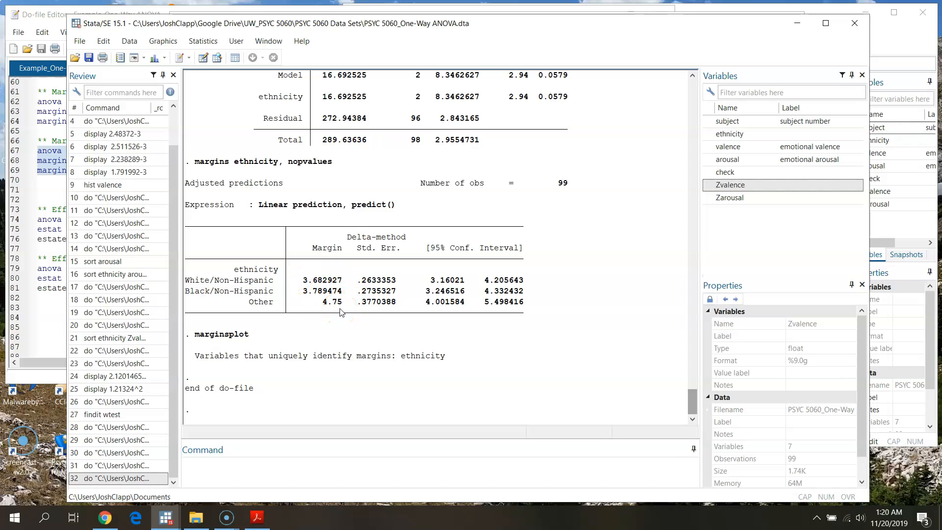
# - Bring the arousal margins plot back up, compare the ethnicity groups' confidence intervals, and close the graph
pyautogui.click(165, 518)
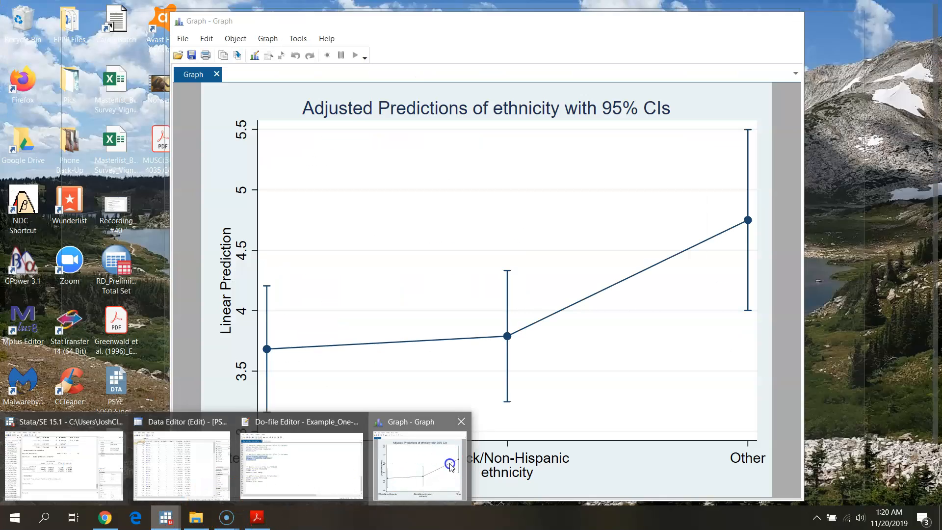
pyautogui.click(411, 478)
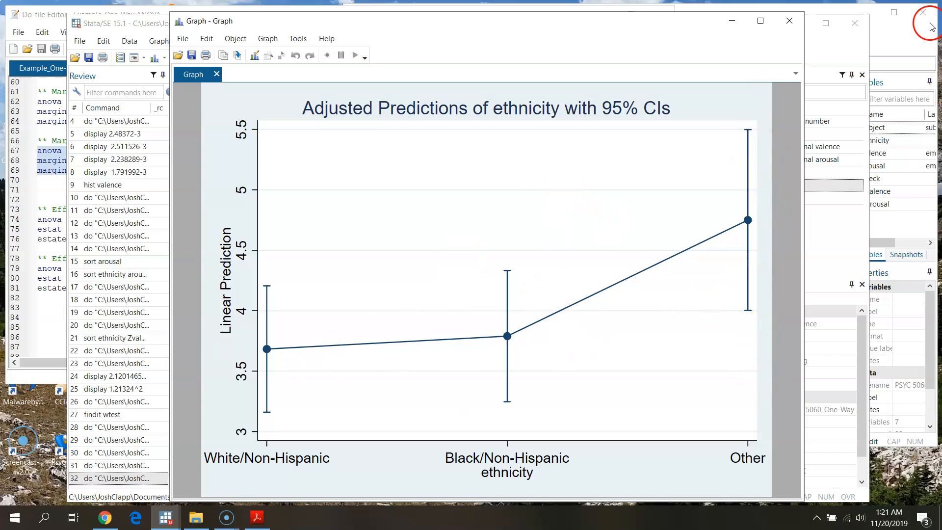
pyautogui.click(789, 21)
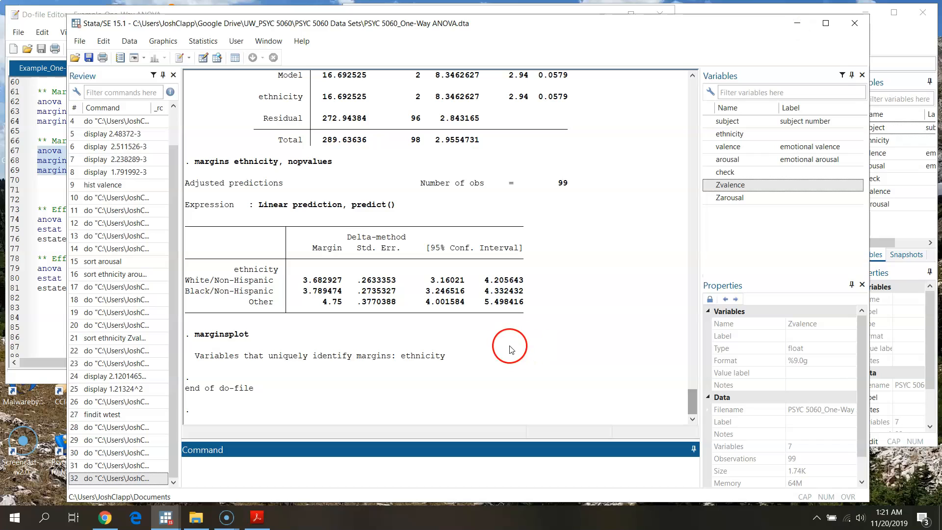
# - Run "anova valence ethnicity" from the do-file's section on effect size and CIs for VALENCE and bring the results forward
pyautogui.click(25, 50)
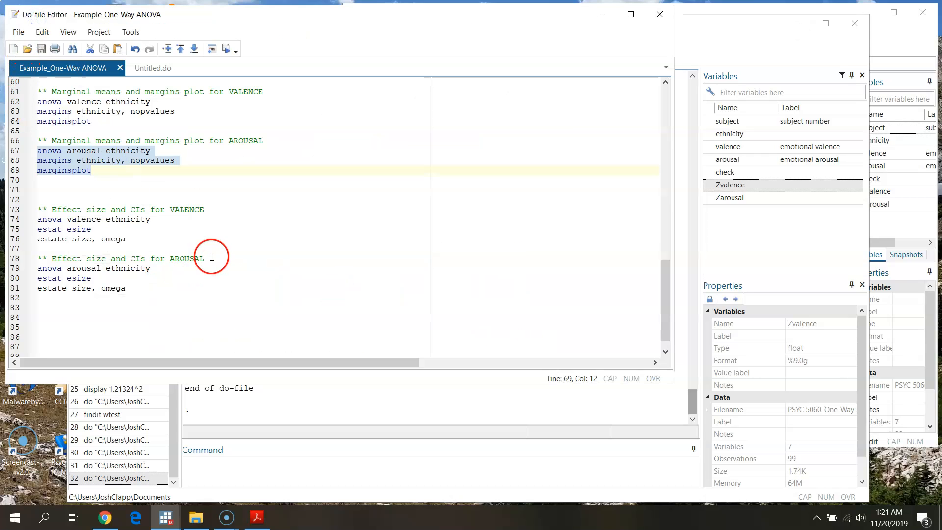
pyautogui.scroll(-1, 212, 257)
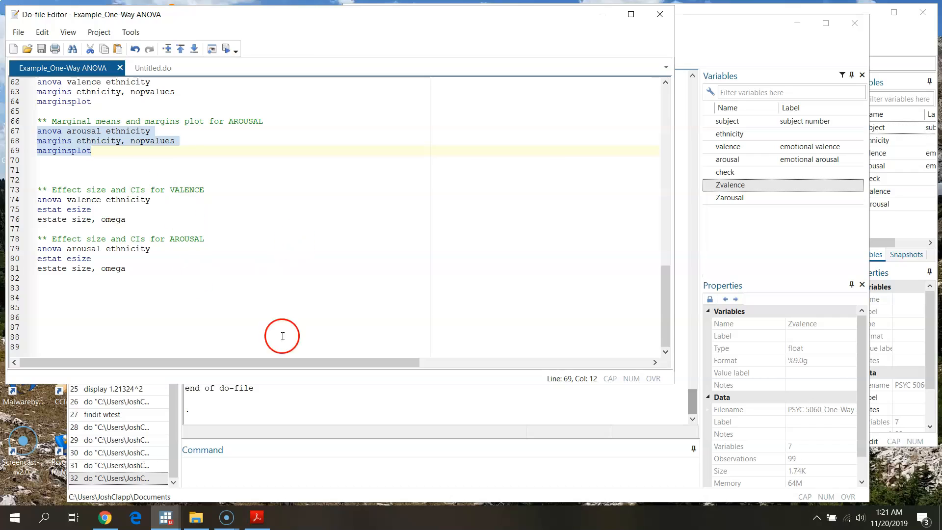
pyautogui.click(66, 199)
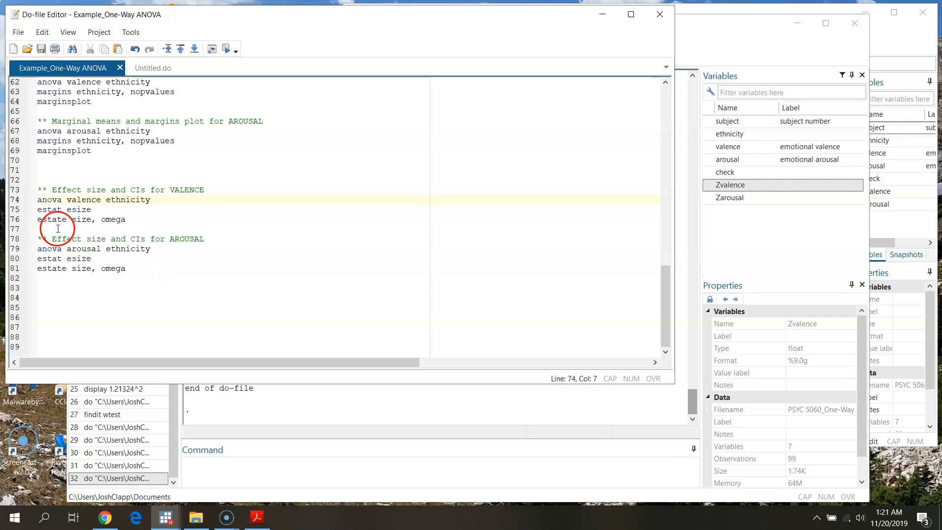
pyautogui.click(11, 200)
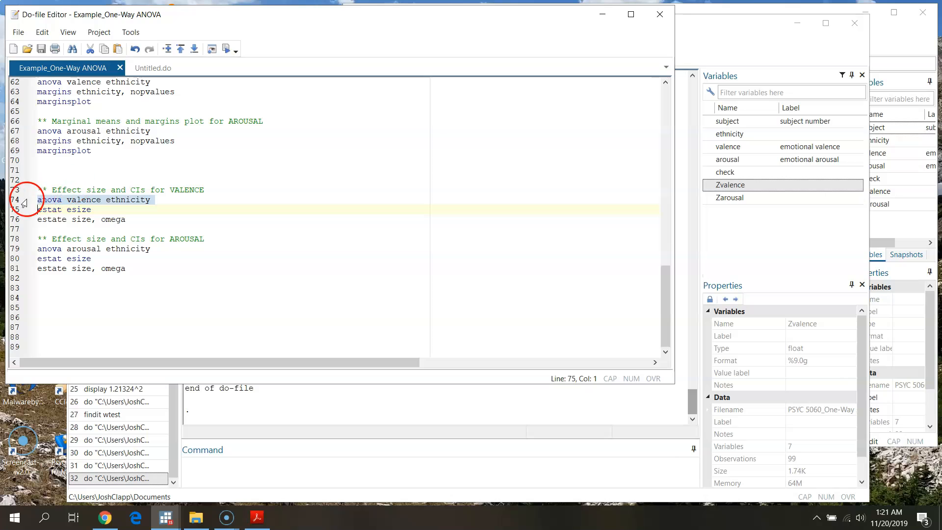
pyautogui.click(225, 47)
pyautogui.click(399, 444)
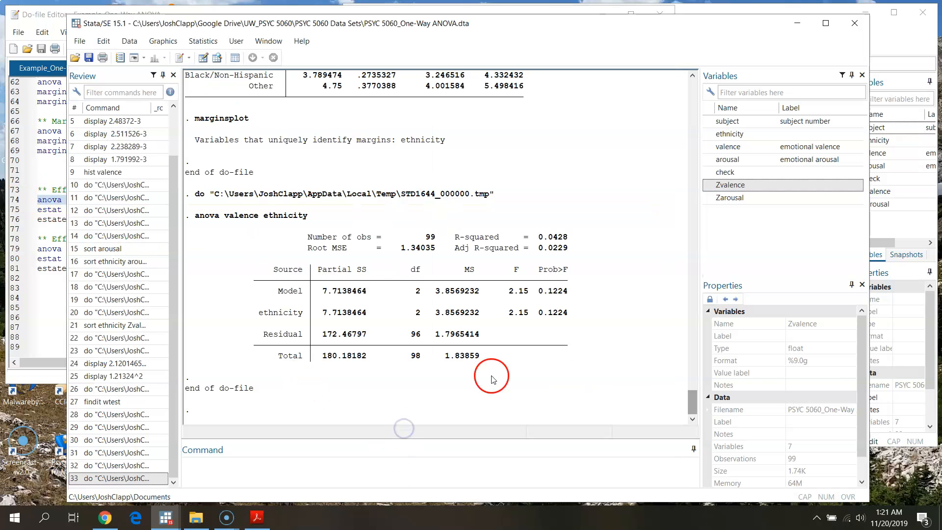
# - Run "estat esize" from the VALENCE effect size section and bring the effect size table forward
pyautogui.click(39, 12)
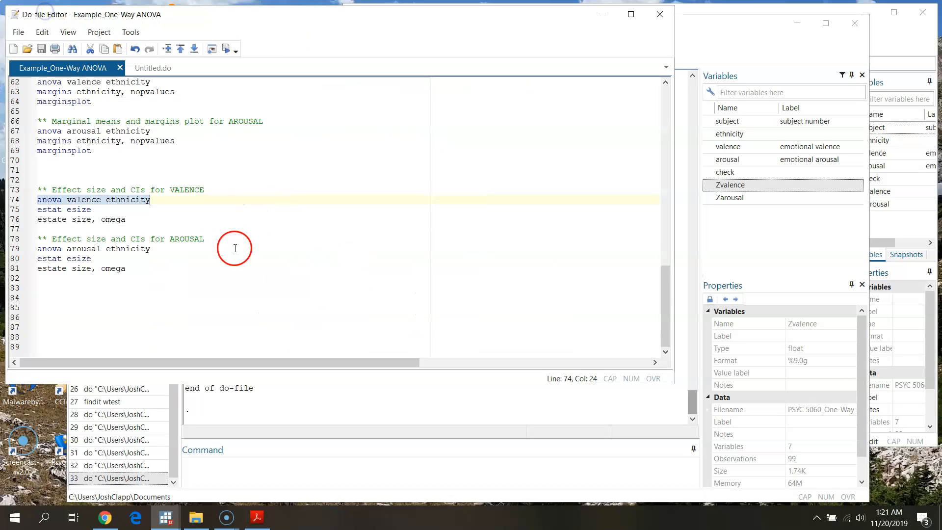
pyautogui.click(15, 210)
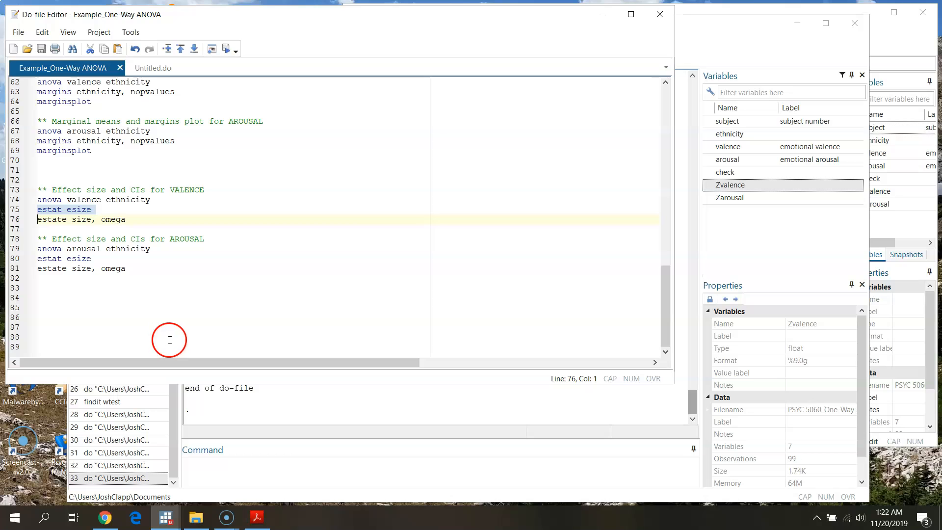
pyautogui.click(226, 49)
pyautogui.click(432, 472)
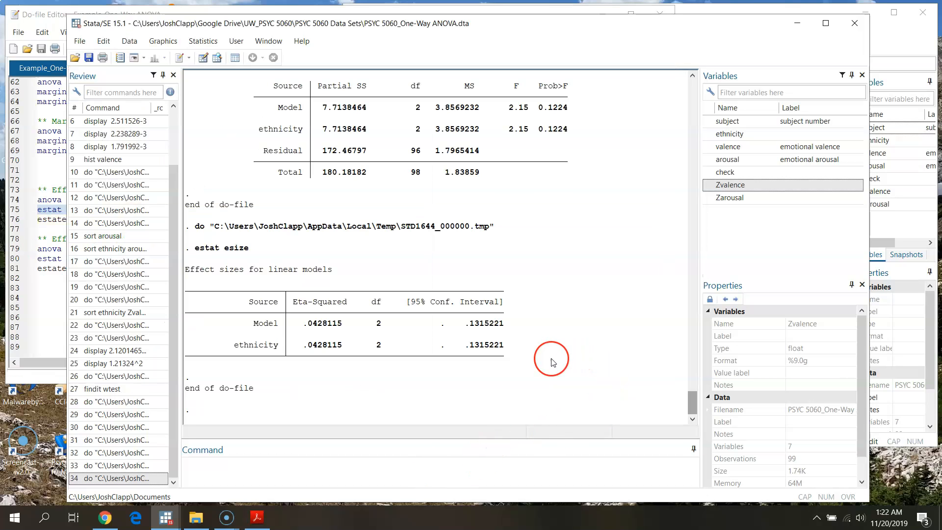
# - Compare the eta-squared value and its 95% confidence interval for valence with the R-squared in the ANOVA output
pyautogui.scroll(3, 552, 365)
pyautogui.scroll(-2, 552, 364)
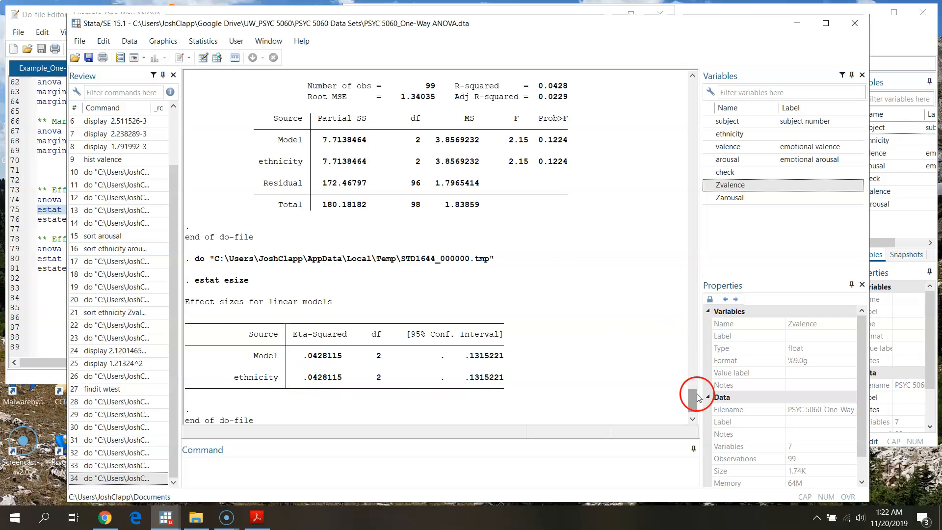
pyautogui.scroll(3, 694, 389)
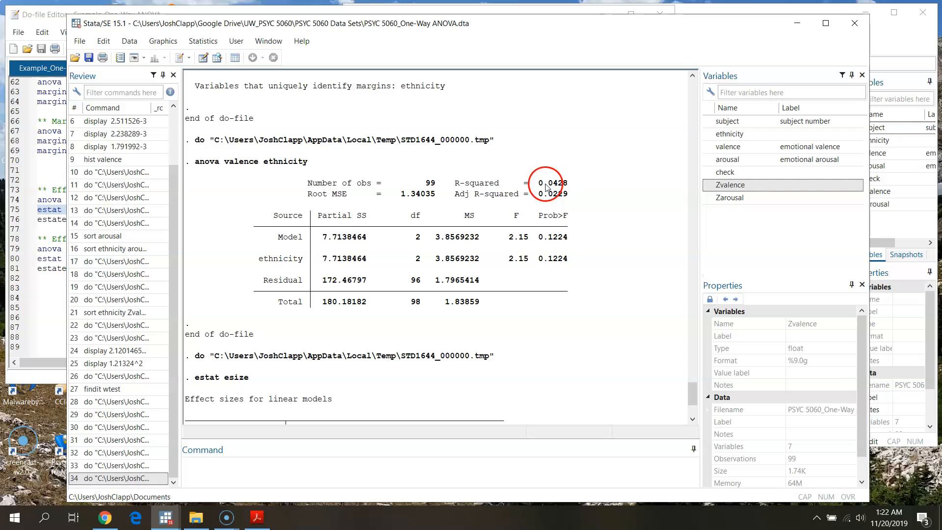
pyautogui.moveTo(697, 400); pyautogui.dragTo(697, 401)
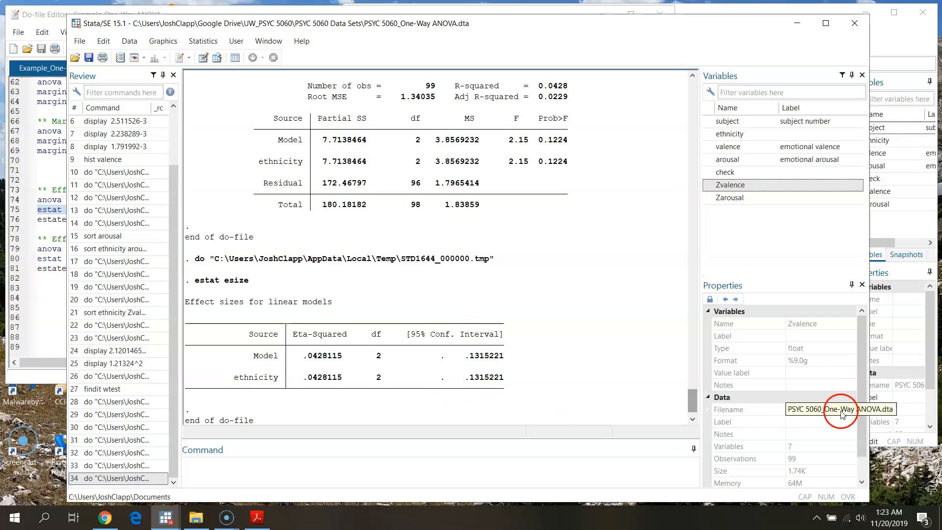
pyautogui.moveTo(689, 396); pyautogui.dragTo(688, 411)
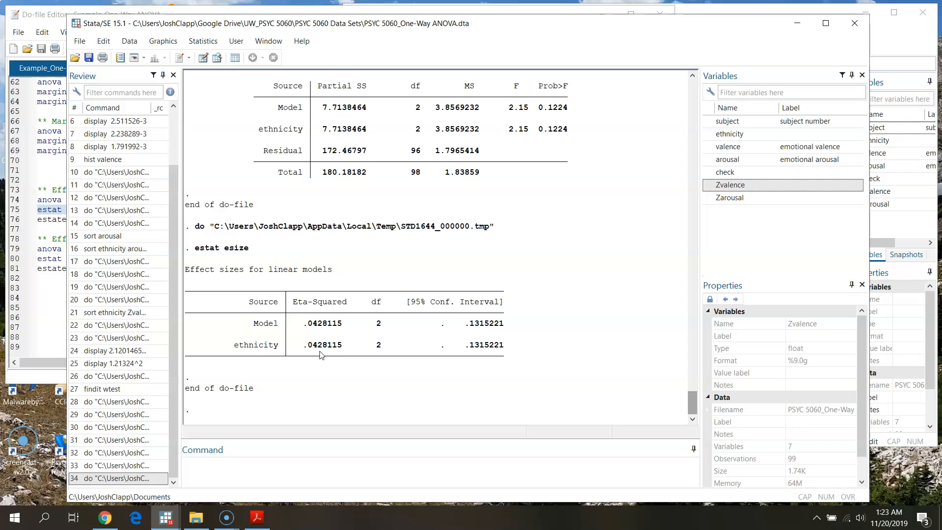
# - Try to run the "estate size, omega" line from the VALENCE effect size section and check the output
pyautogui.click(45, 18)
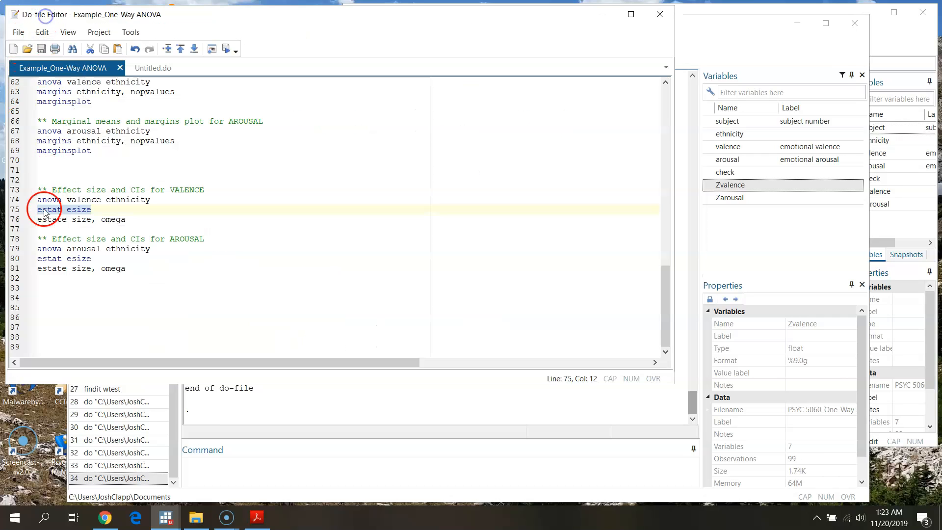
pyautogui.click(20, 219)
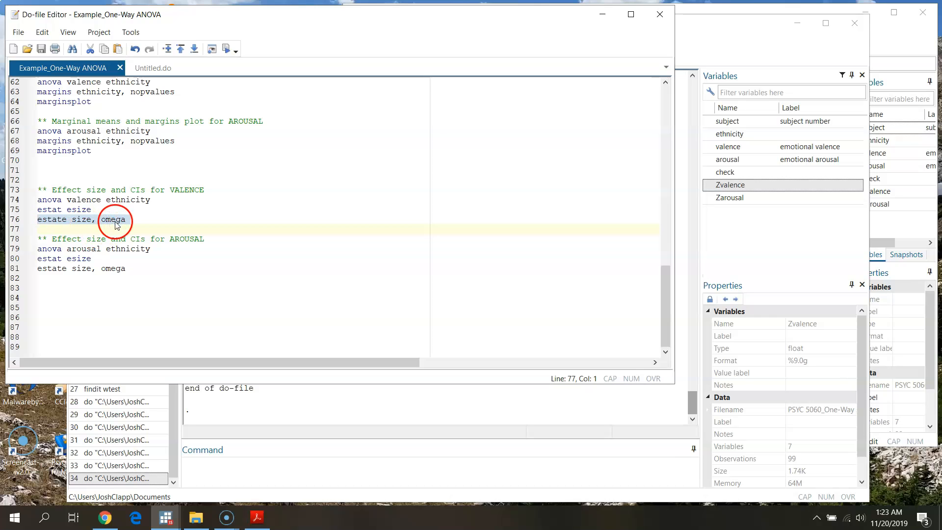
pyautogui.click(226, 48)
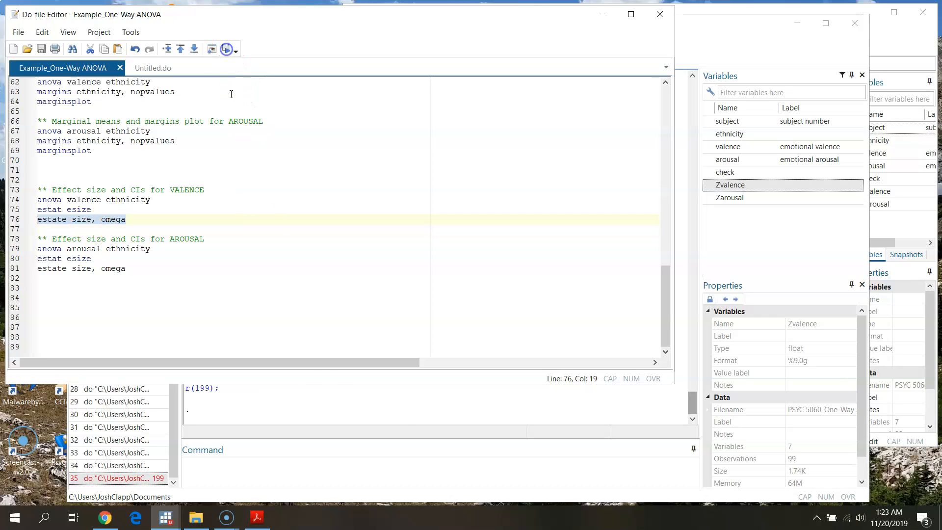
pyautogui.click(398, 417)
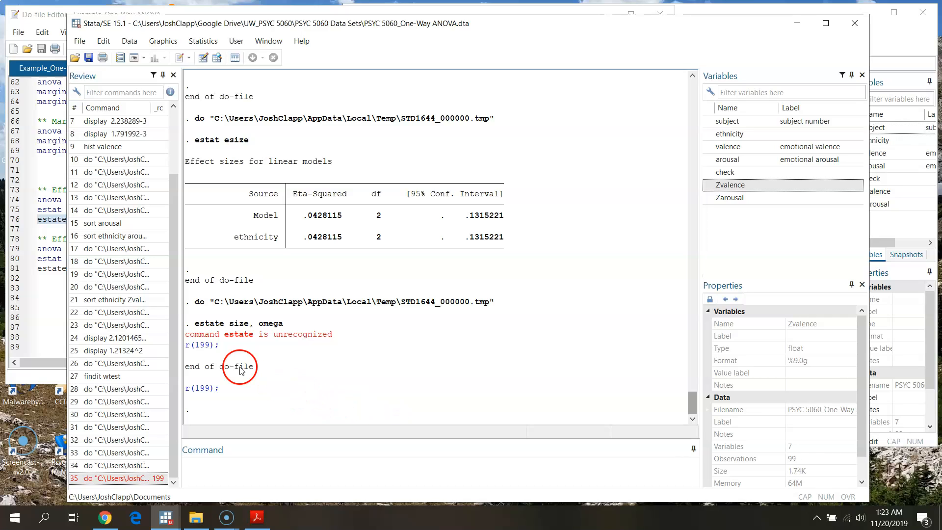
# - Correct "estate" to "estat" in the omega lines of the do-file's VALENCE and AROUSAL effect size sections
pyautogui.click(54, 18)
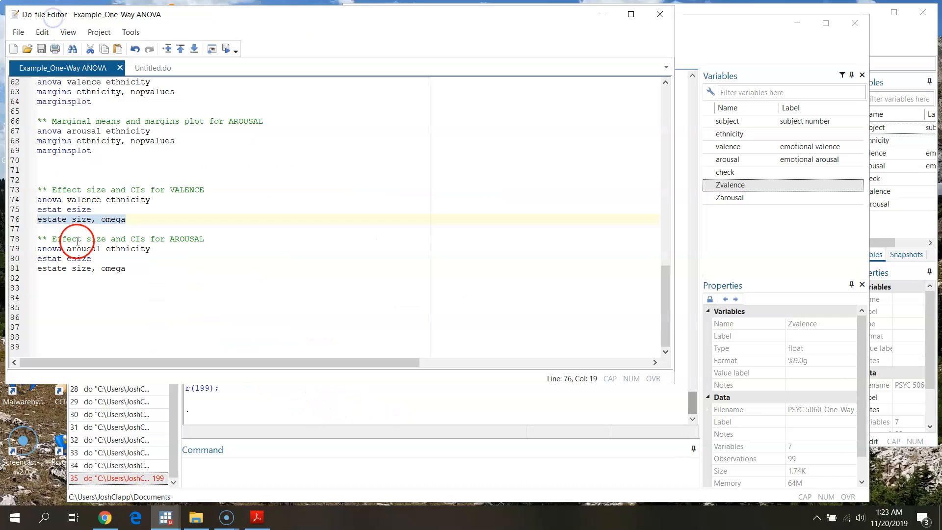
pyautogui.click(67, 219)
pyautogui.press('BackSpace')
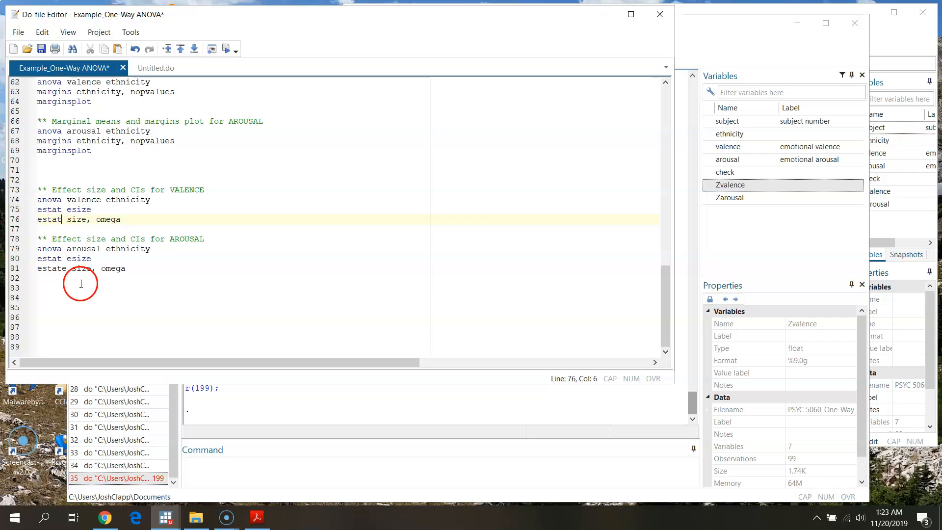
pyautogui.click(67, 269)
pyautogui.press('BackSpace')
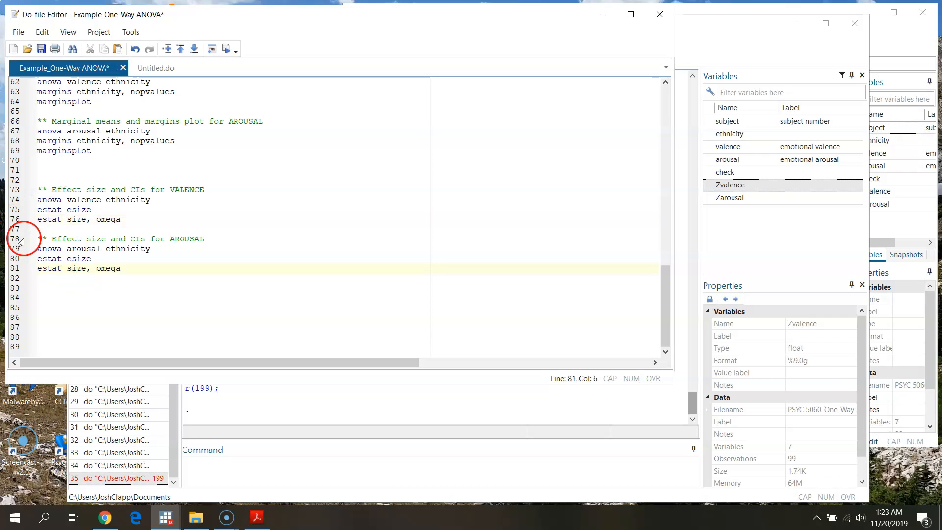
# - Try to run "estat size, omega" from the VALENCE effect size section and bring the output forward
pyautogui.click(16, 220)
pyautogui.click(226, 49)
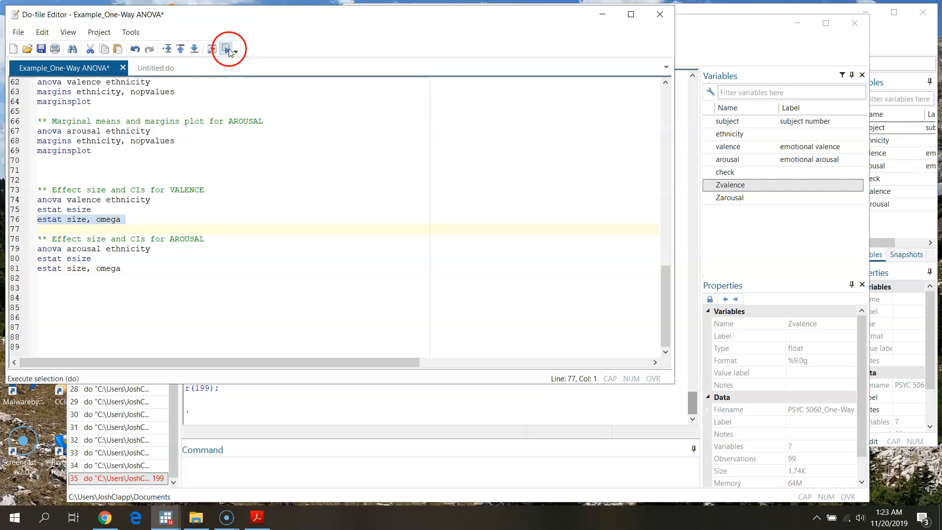
pyautogui.click(445, 416)
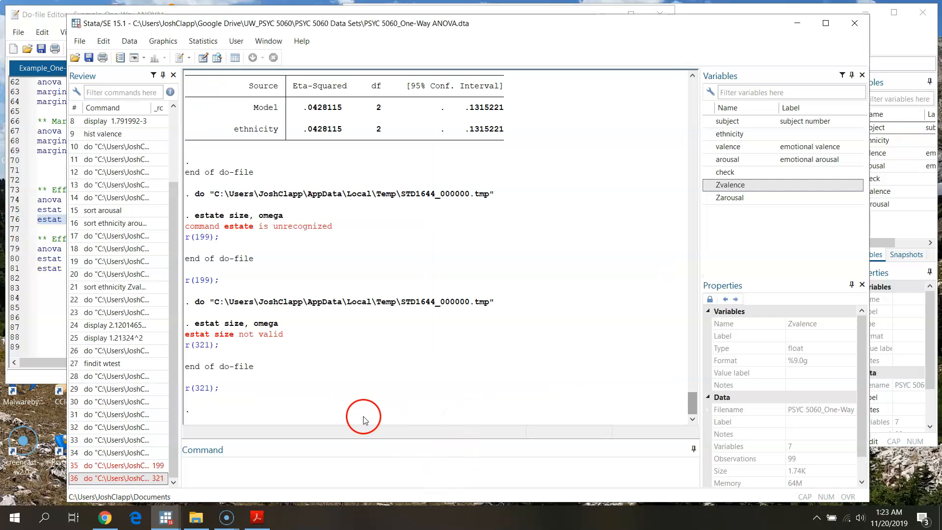
# - Correct "size" to "esize" in the do-file's VALENCE and AROUSAL omega lines so both read "estat esize, omega"
pyautogui.click(18, 16)
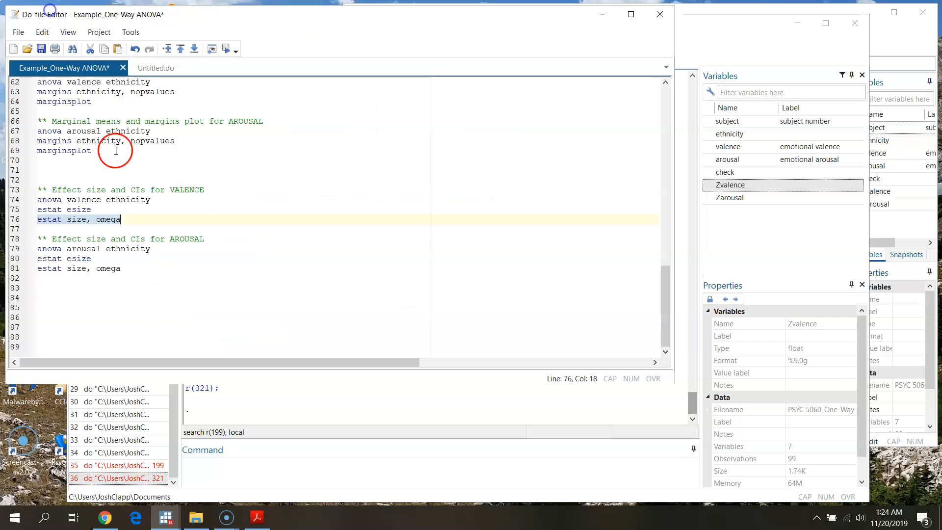
pyautogui.click(76, 220)
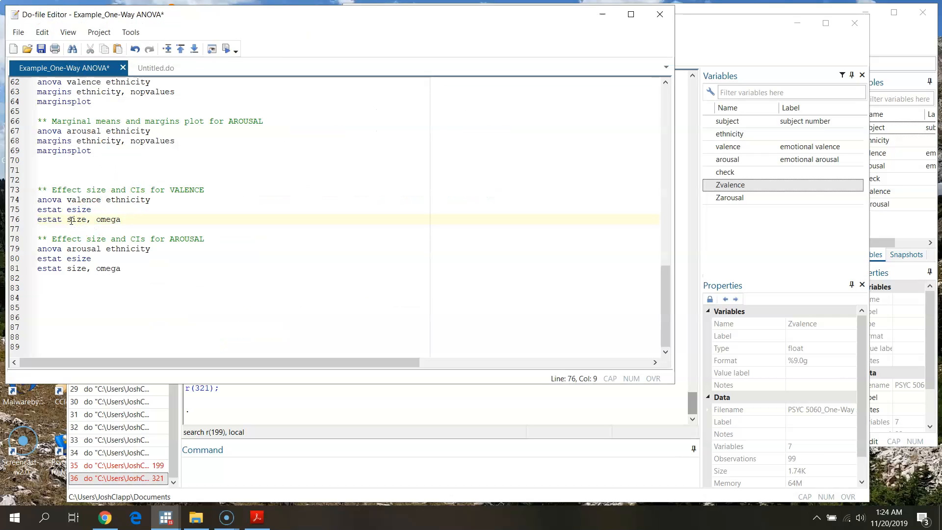
pyautogui.write('e')
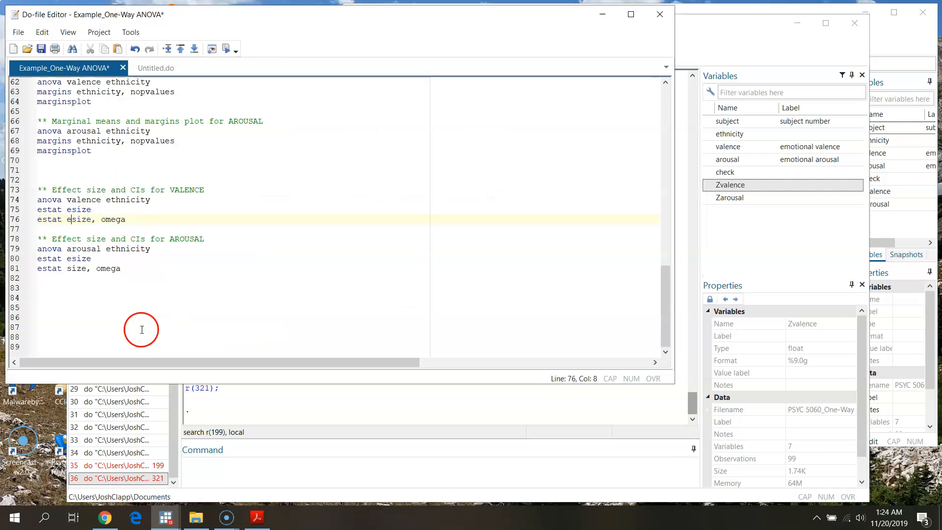
pyautogui.click(116, 220)
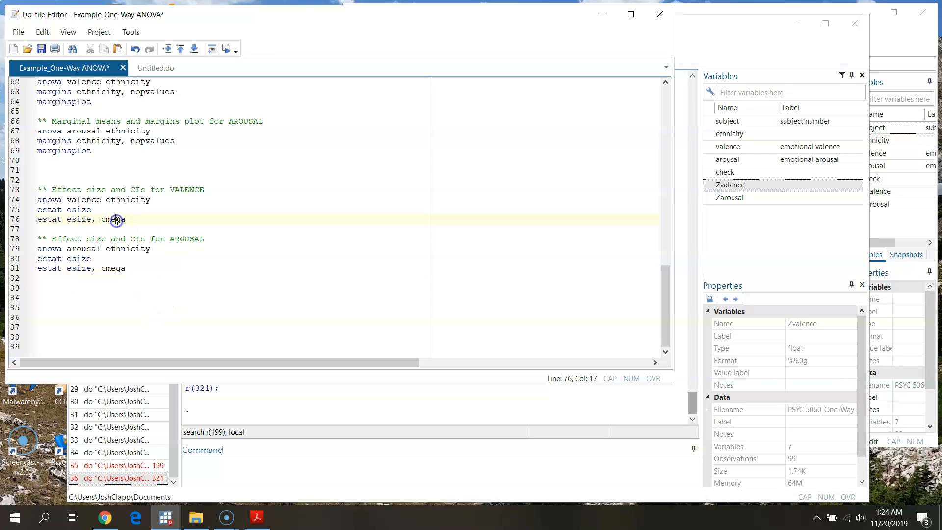
# - Run the corrected "estat esize, omega" line for VALENCE and check its omega-squared table in the results
pyautogui.click(16, 219)
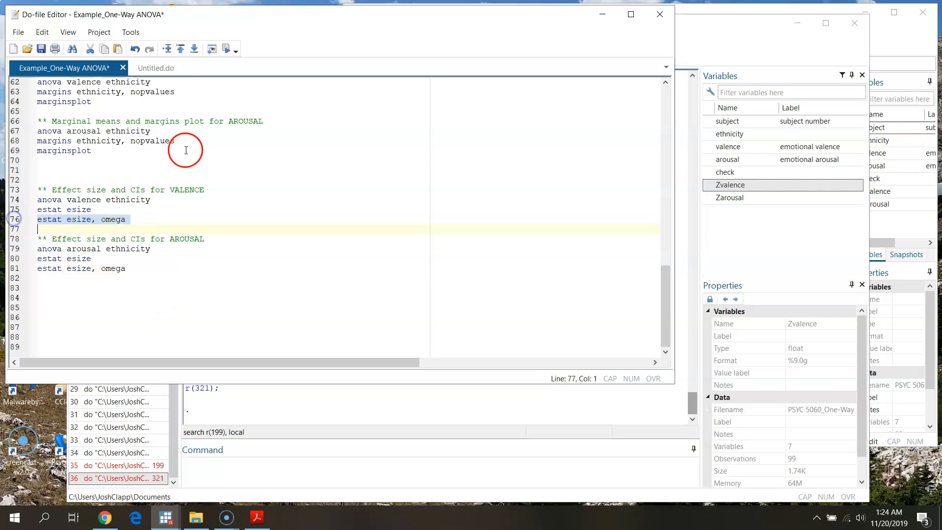
pyautogui.click(226, 49)
pyautogui.click(373, 419)
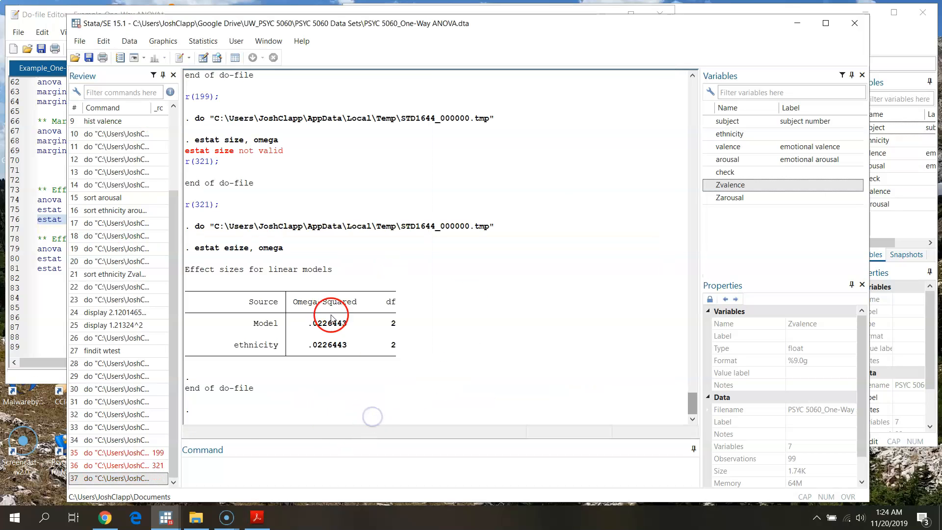
pyautogui.scroll(5, 472, 414)
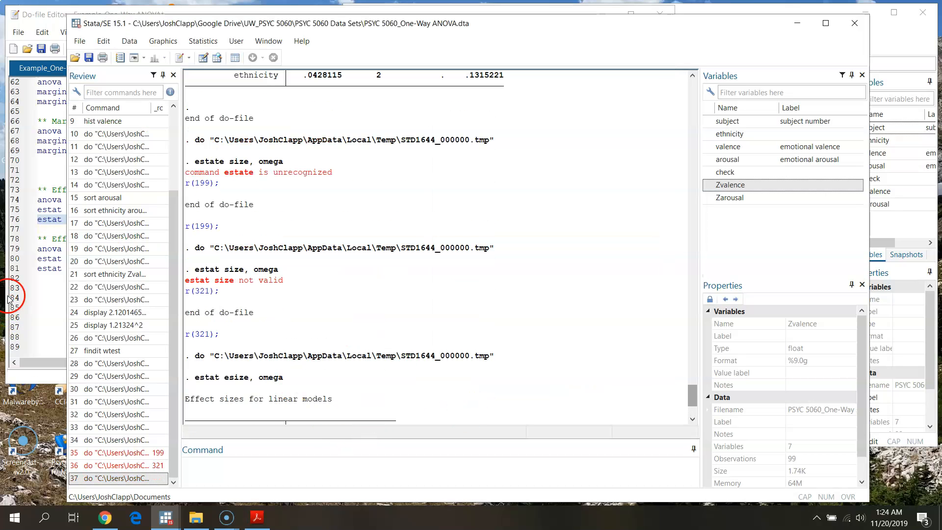
# - Rerun "estat esize" and "estat esize, omega" one after the other from the VALENCE effect size section
pyautogui.click(16, 209)
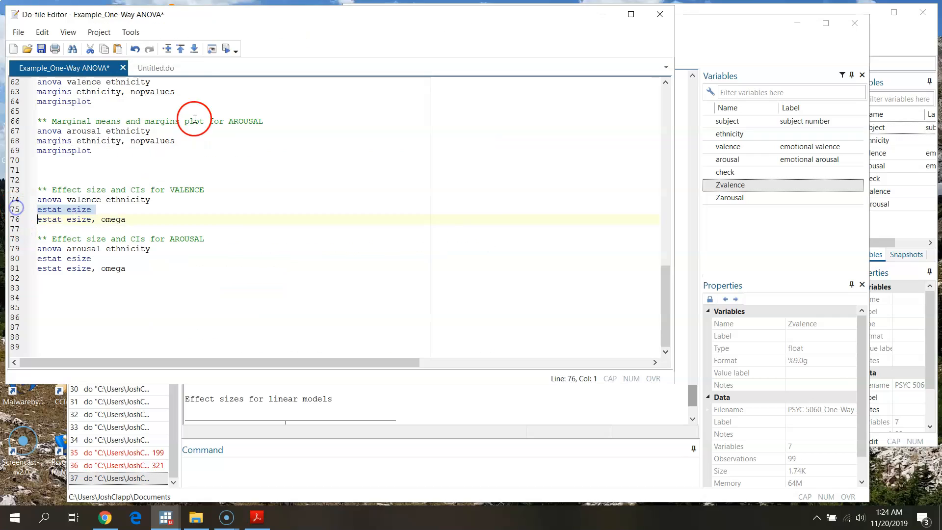
pyautogui.click(226, 49)
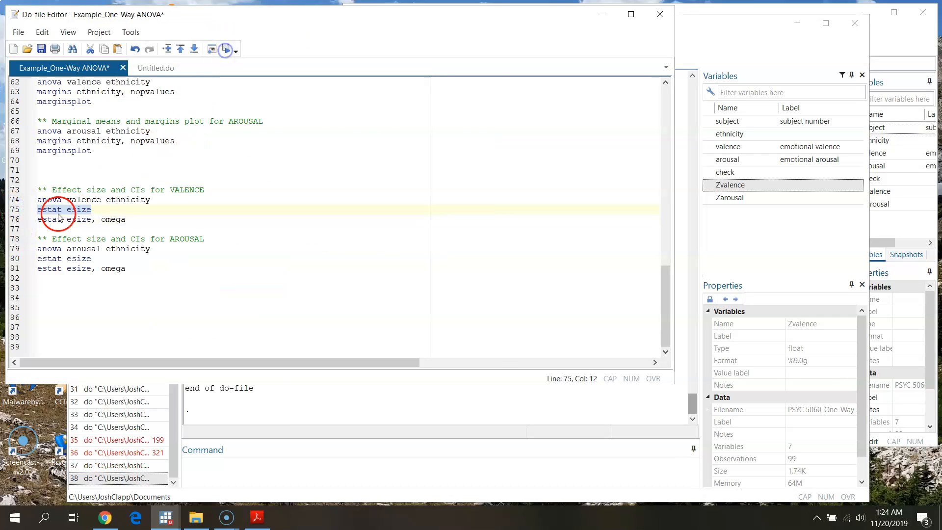
pyautogui.click(16, 222)
pyautogui.click(224, 49)
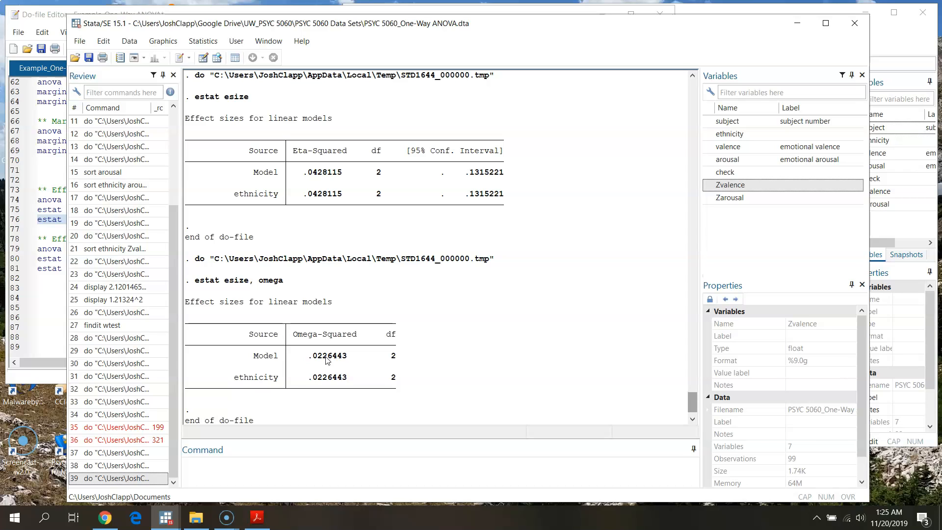
# - Compare the omega-squared estimate for valence with the eta-squared estimate and its 95% confidence interval in the results
pyautogui.click(329, 365)
pyautogui.click(323, 358)
pyautogui.click(322, 357)
pyautogui.click(324, 358)
pyautogui.click(339, 349)
pyautogui.click(269, 368)
pyautogui.click(298, 357)
pyautogui.click(302, 356)
pyautogui.scroll(3, 586, 250)
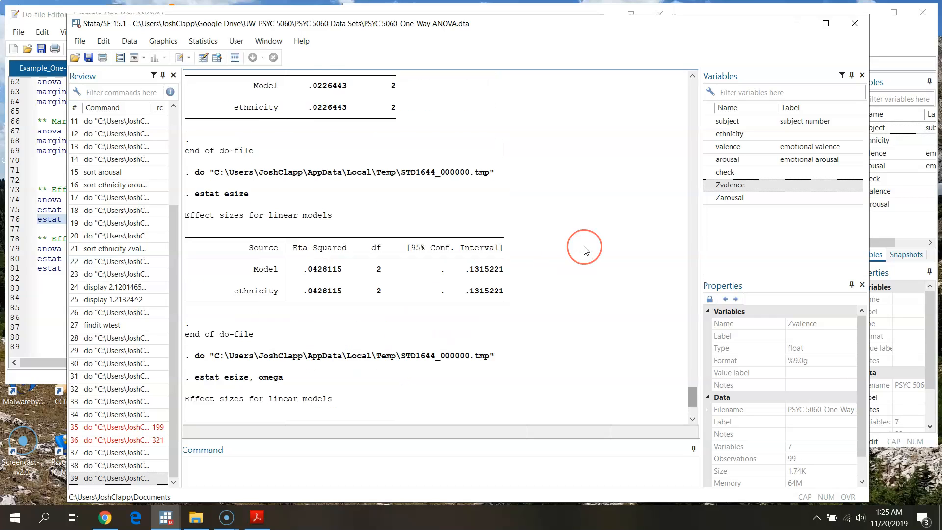
pyautogui.scroll(4, 586, 250)
pyautogui.scroll(-8, 561, 319)
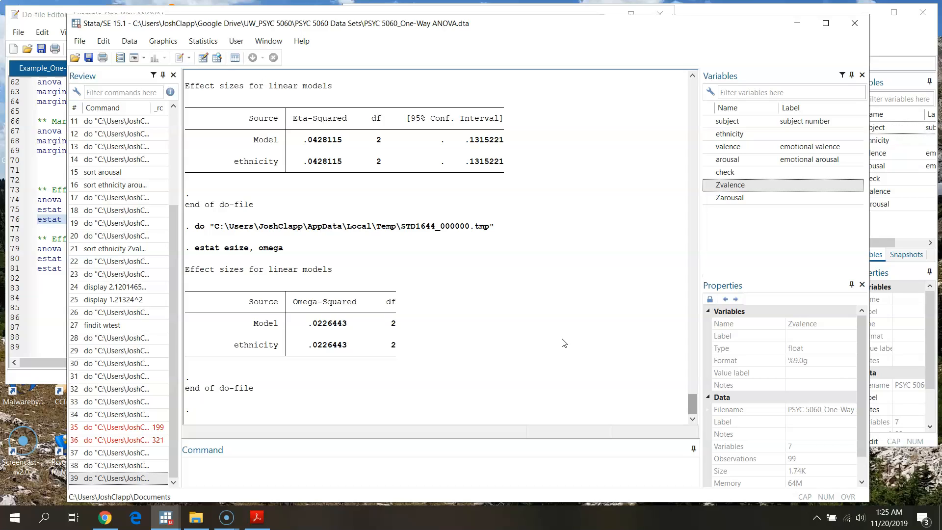
pyautogui.click(560, 347)
pyautogui.click(558, 357)
pyautogui.click(560, 328)
# - Run "anova arousal ethnicity", "estat esize" and "estat esize, omega" together from the AROUSAL effect size section and bring the results forward
pyautogui.click(27, 19)
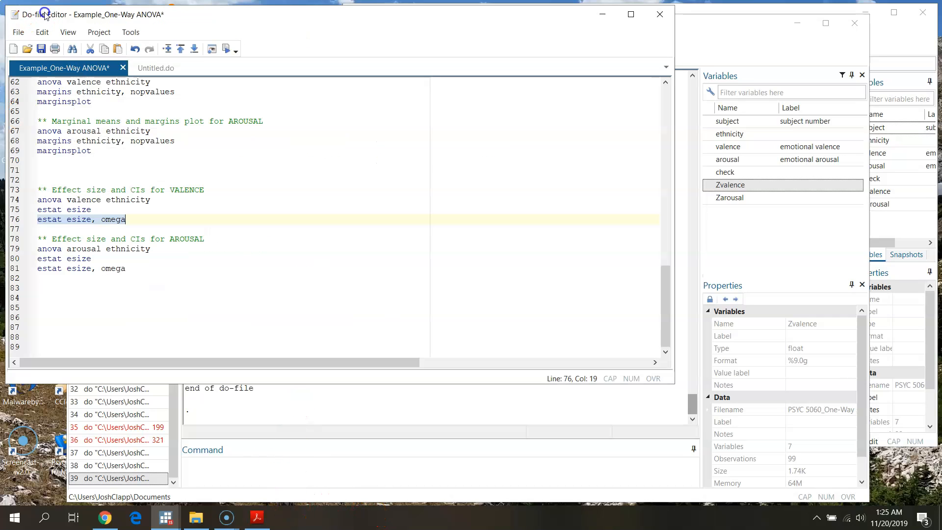
pyautogui.click(19, 253)
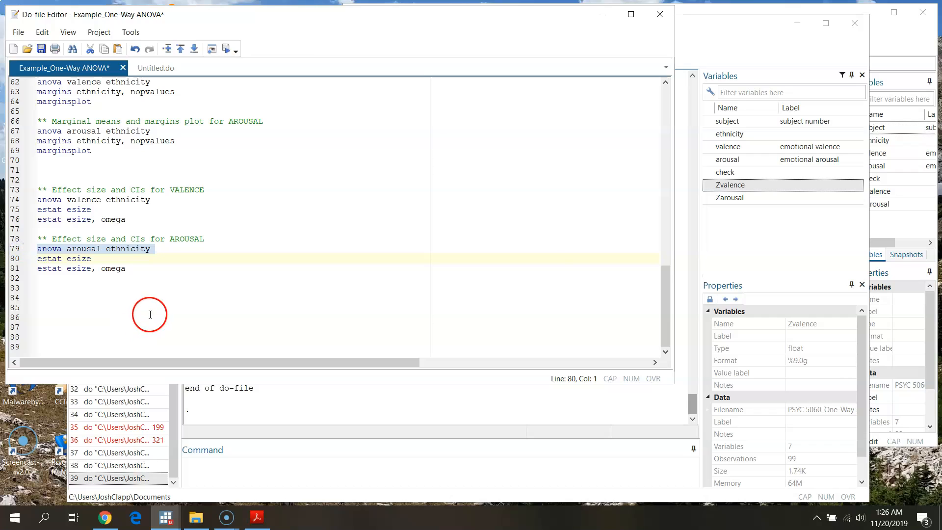
pyautogui.click(13, 250)
pyautogui.moveTo(13, 251); pyautogui.dragTo(15, 269)
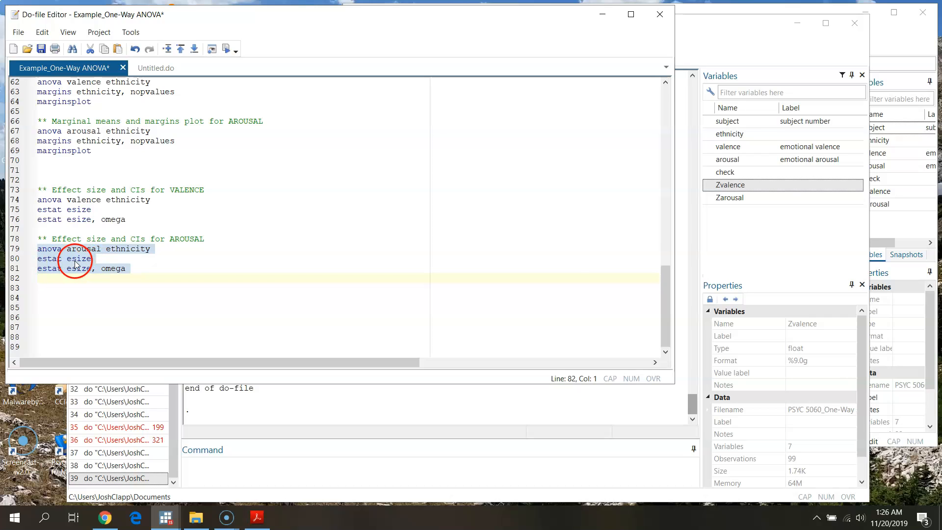
pyautogui.click(226, 52)
pyautogui.click(711, 45)
# - Examine the arousal ANOVA, eta-squared and omega-squared tables and compare them with the earlier valence ANOVA output
pyautogui.scroll(4, 457, 359)
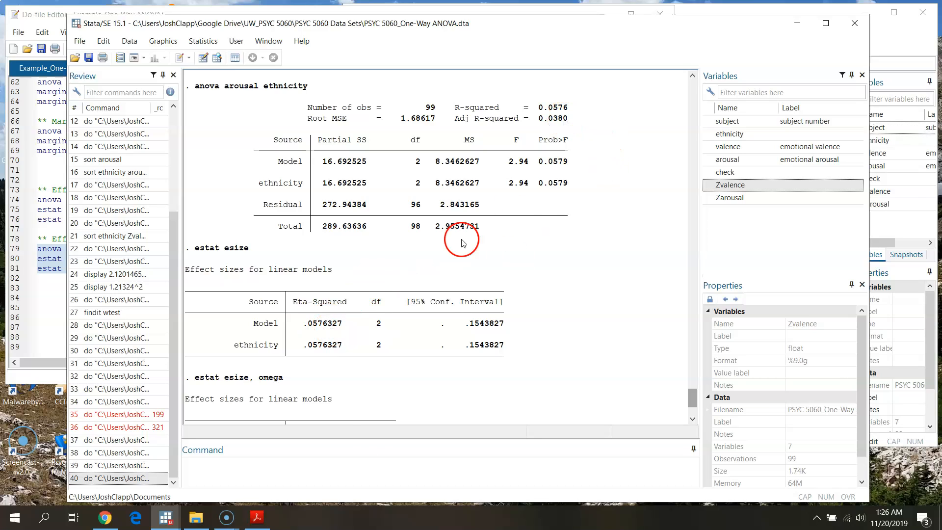
pyautogui.scroll(-2, 414, 373)
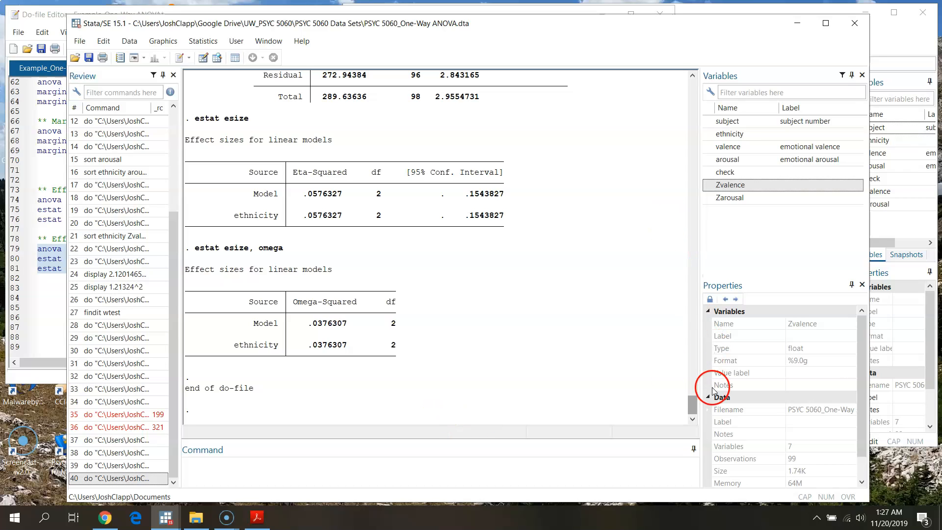
pyautogui.moveTo(697, 406); pyautogui.dragTo(698, 402)
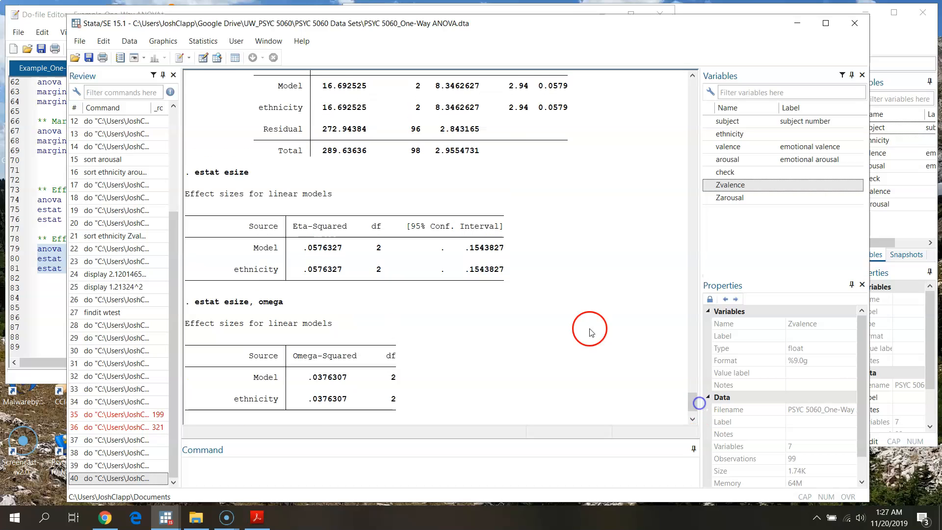
pyautogui.scroll(7, 565, 311)
pyautogui.scroll(-7, 548, 312)
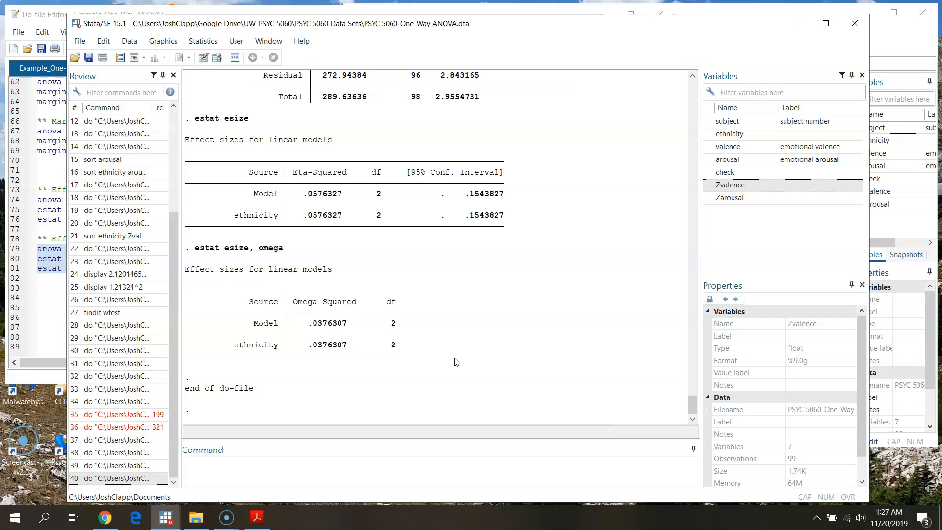
pyautogui.moveTo(692, 399); pyautogui.dragTo(724, 328)
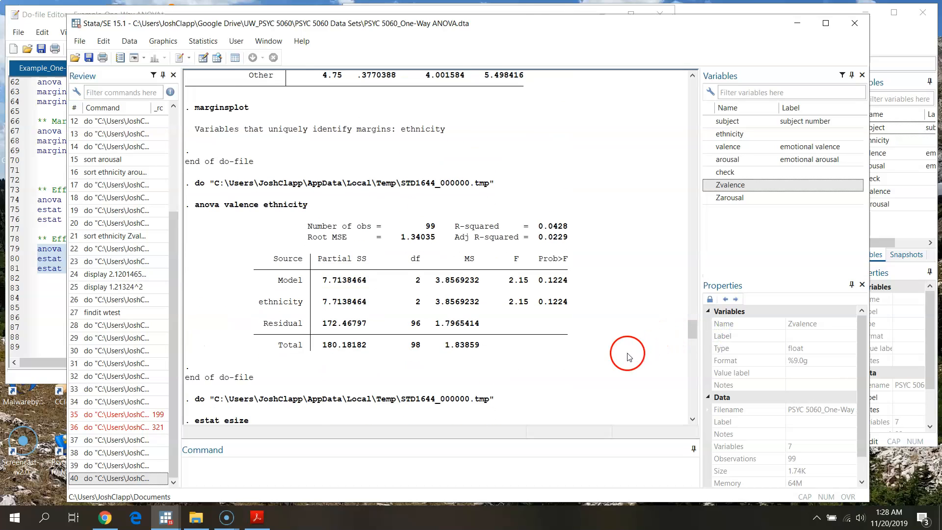
pyautogui.moveTo(692, 326); pyautogui.dragTo(684, 402)
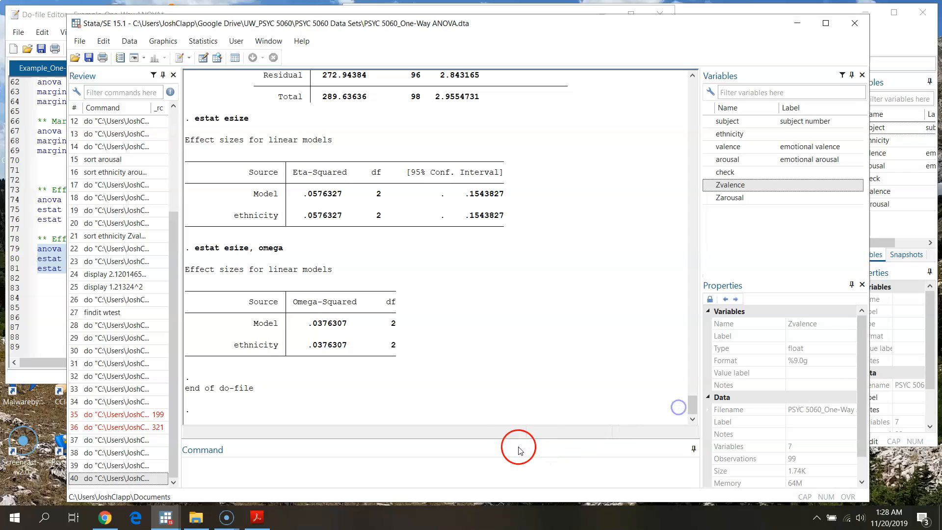